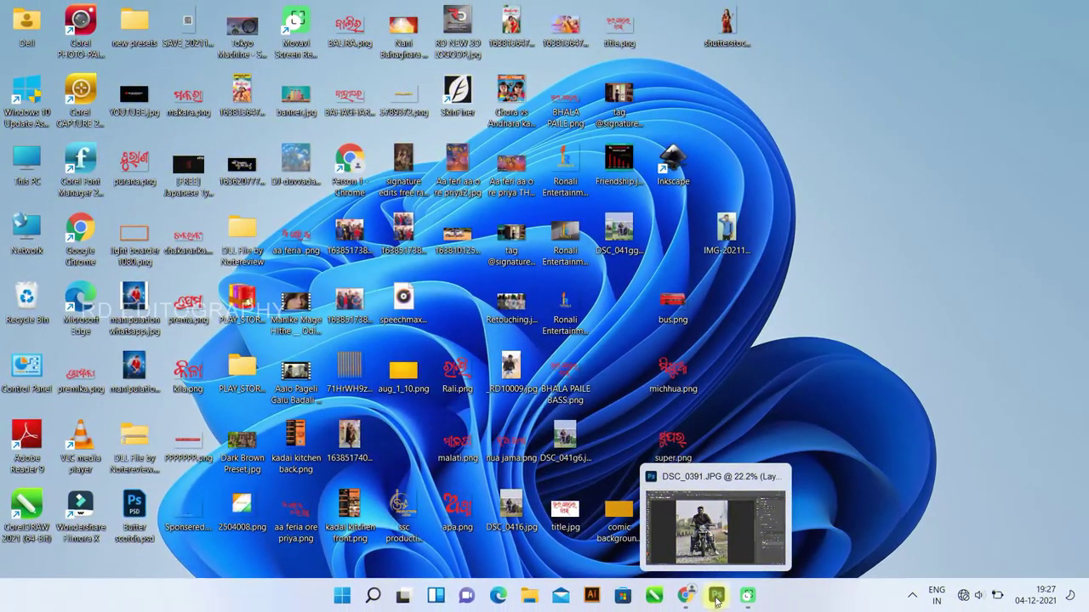
Step: Bring Photoshop with DSC_0391.JPG to the front and launch the Camera Raw Filter
click(716, 598)
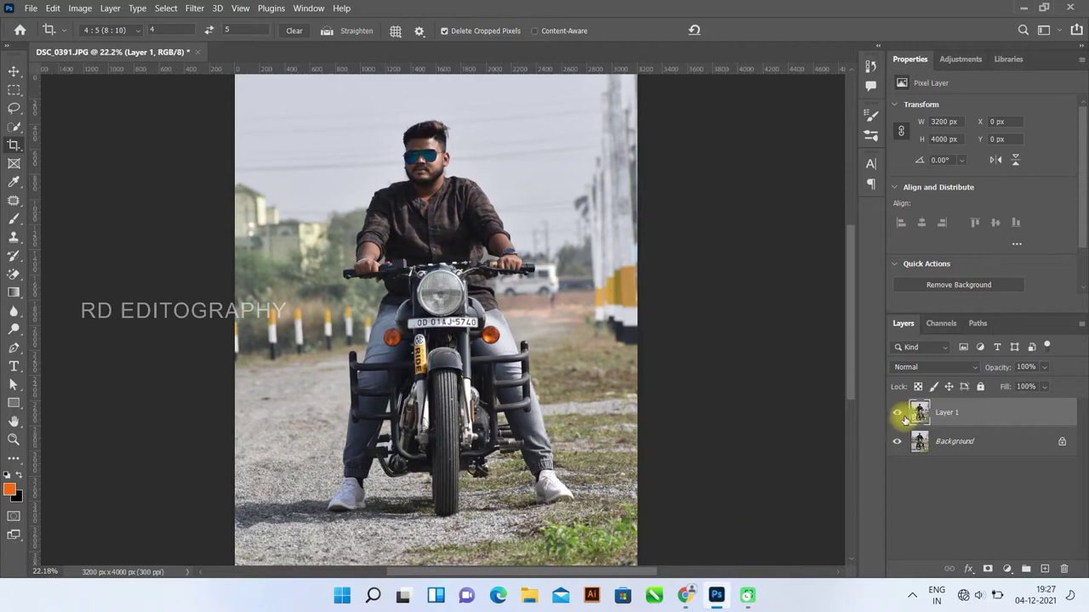
click(898, 414)
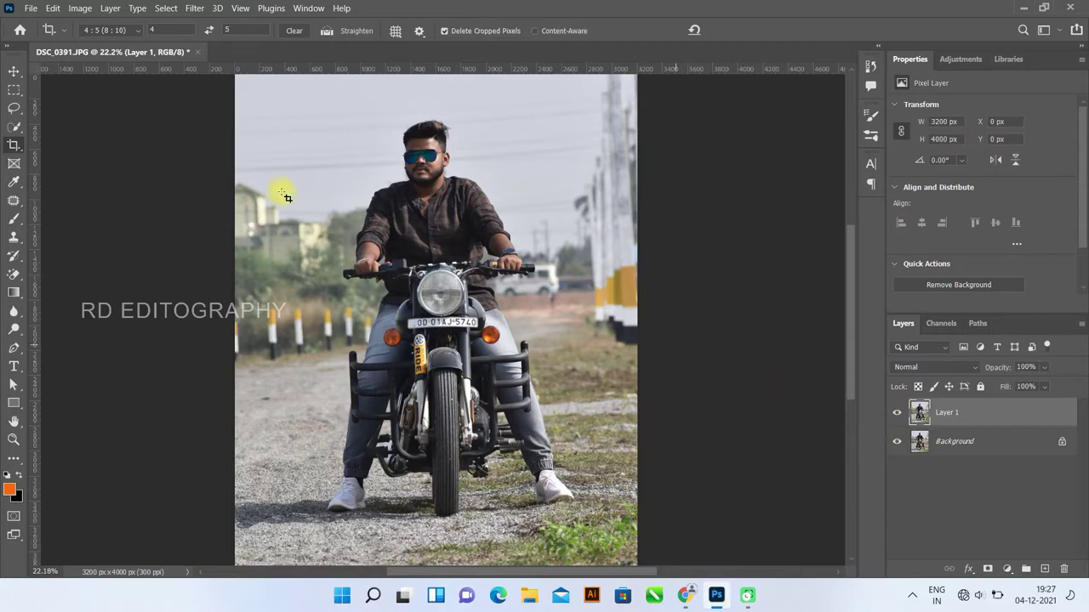
click(192, 8)
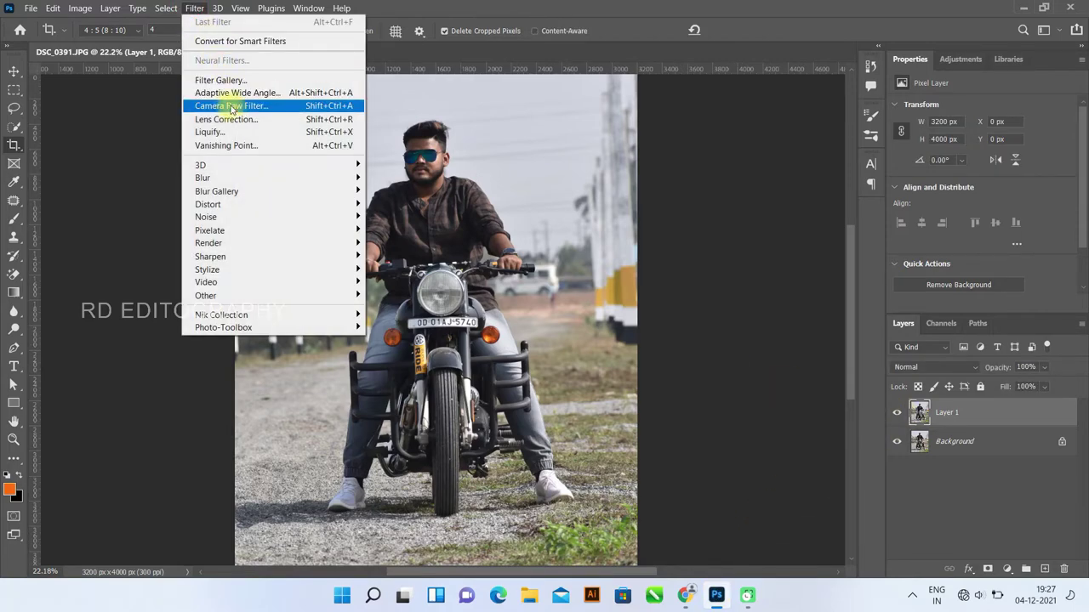
click(230, 105)
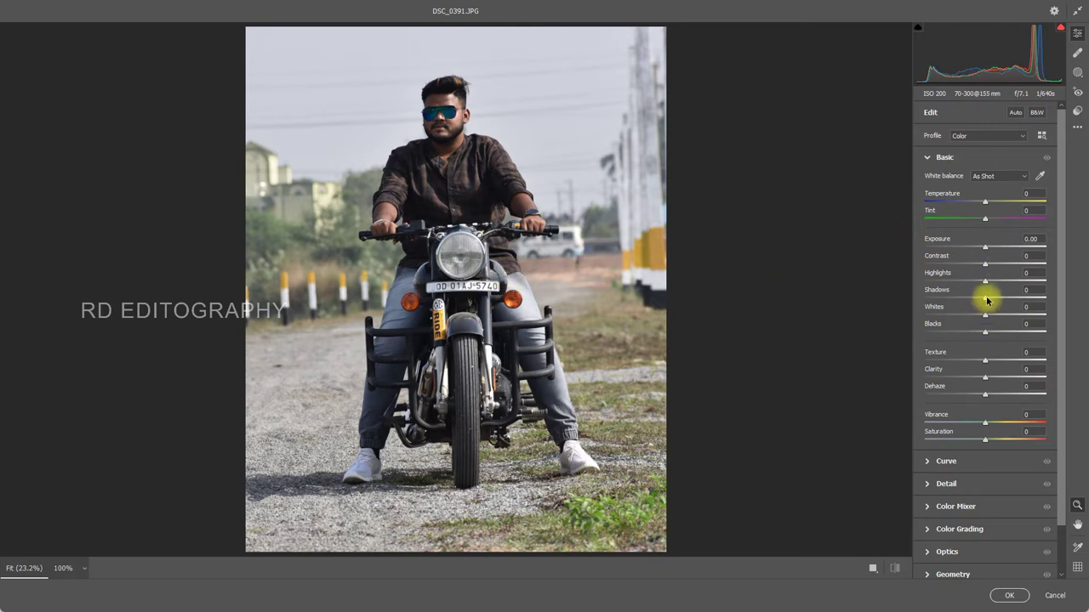
Step: Set Shadows +100, Highlights -44, Contrast +18, Whites -36 and Blacks +83 in Basic
drag(985, 298, 1075, 307)
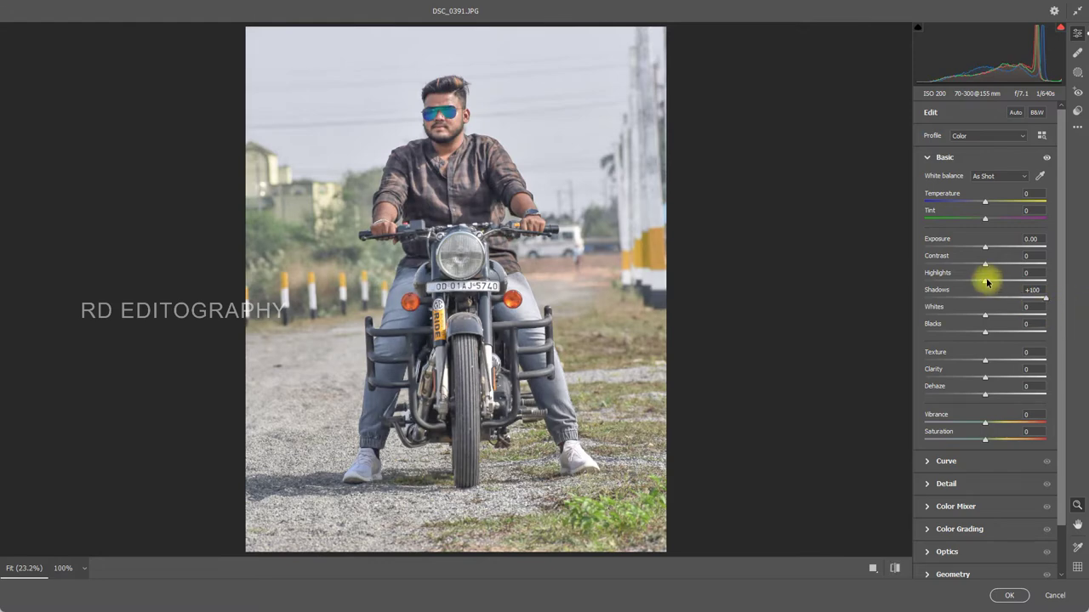
drag(985, 282, 891, 273)
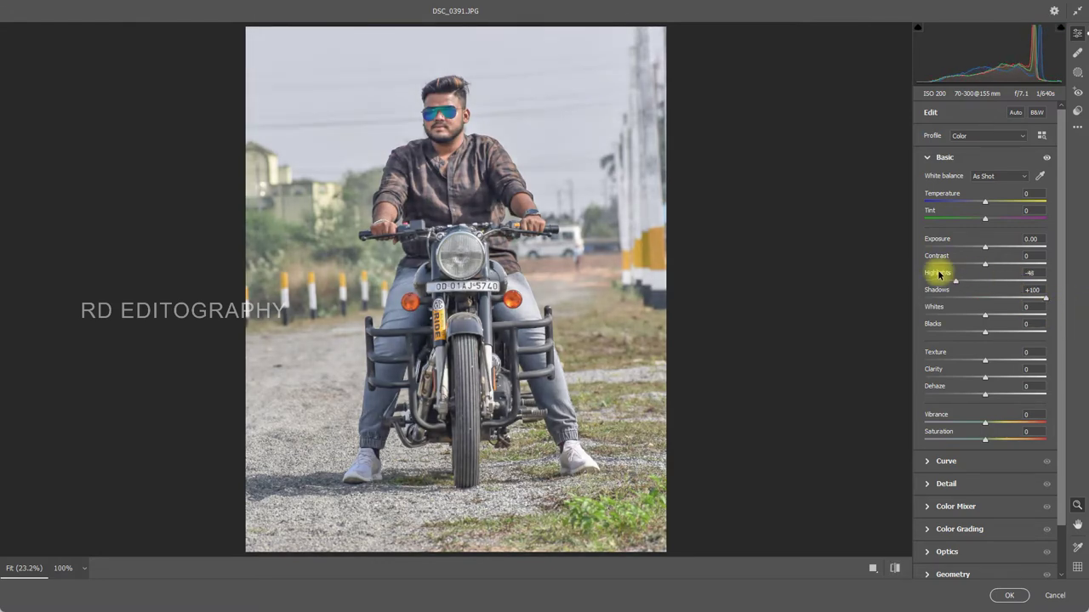
drag(912, 269, 1085, 291)
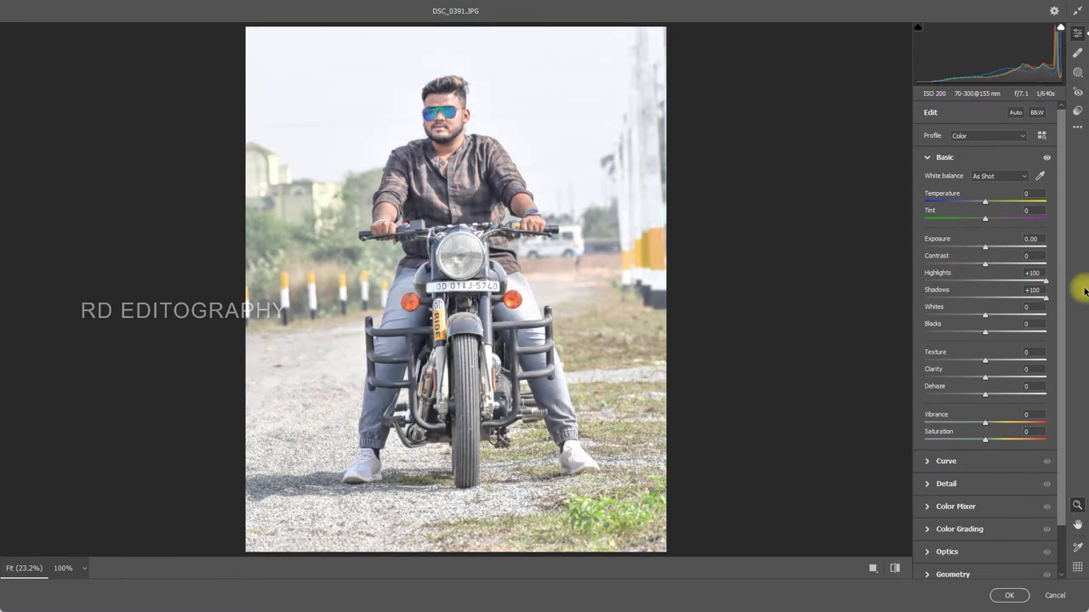
drag(1085, 292, 959, 282)
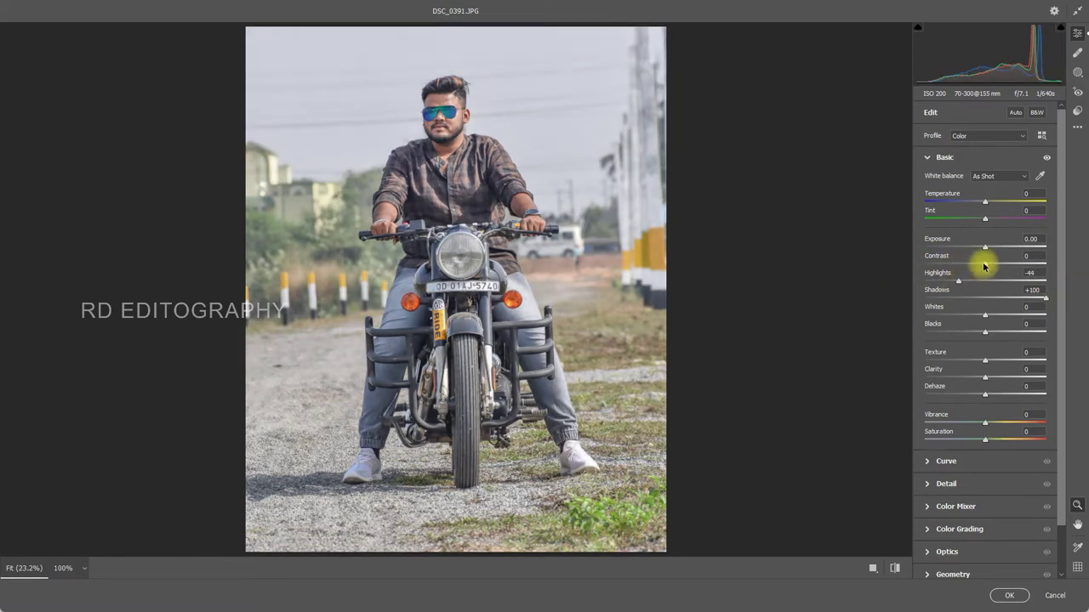
mouse_move(985, 266)
mouse_down()
mouse_move(969, 270)
mouse_move(999, 283)
mouse_up()
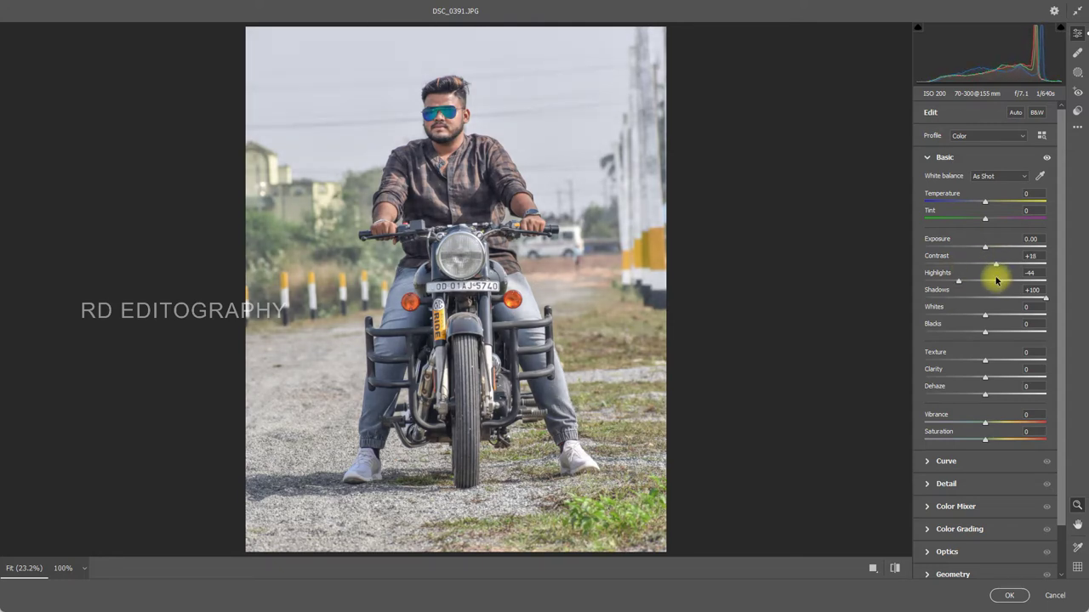
mouse_move(984, 315)
mouse_down()
mouse_move(1011, 318)
mouse_move(904, 317)
mouse_move(1069, 343)
mouse_move(1038, 348)
mouse_up()
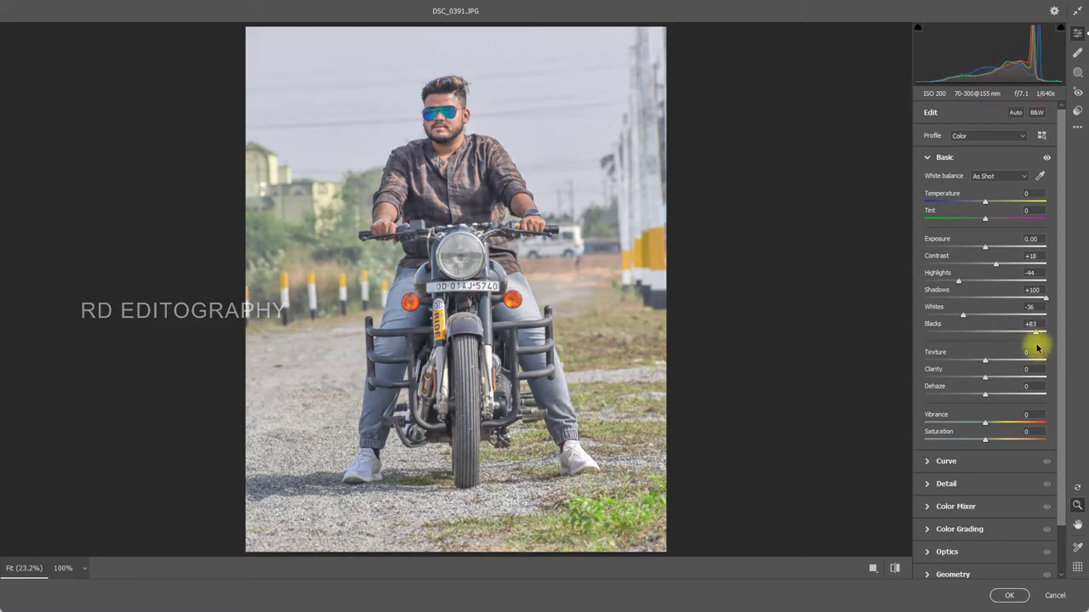
Step: Set Dehaze +25, Clarity +3 and Temperature -2, then collapse the Basic panel
click(999, 393)
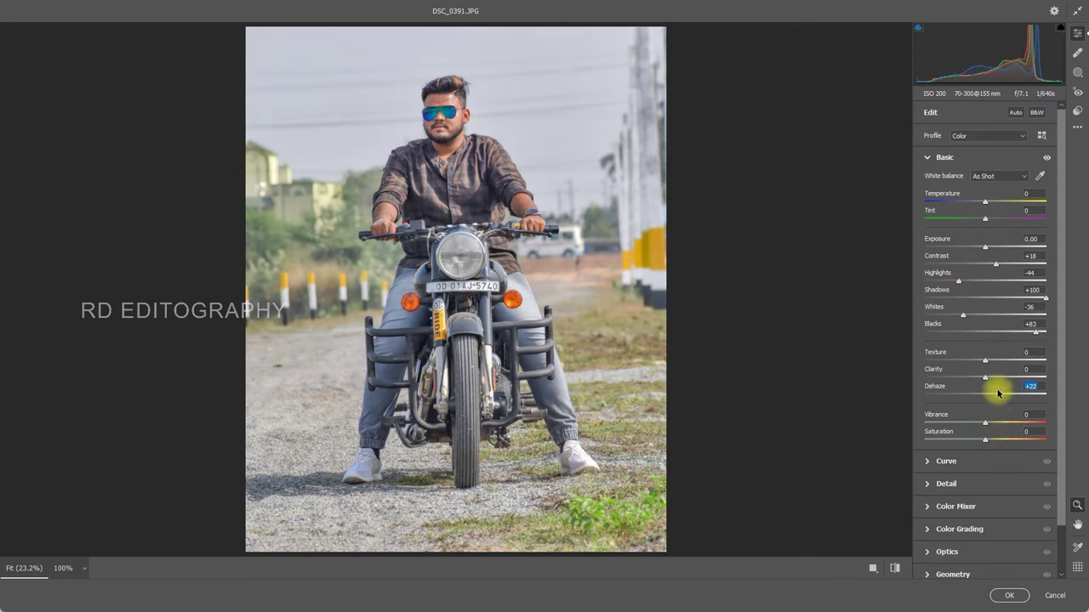
mouse_move(999, 393)
mouse_down()
mouse_move(973, 394)
mouse_move(997, 403)
mouse_up()
mouse_move(986, 381)
mouse_down()
mouse_move(974, 380)
mouse_move(987, 382)
mouse_up()
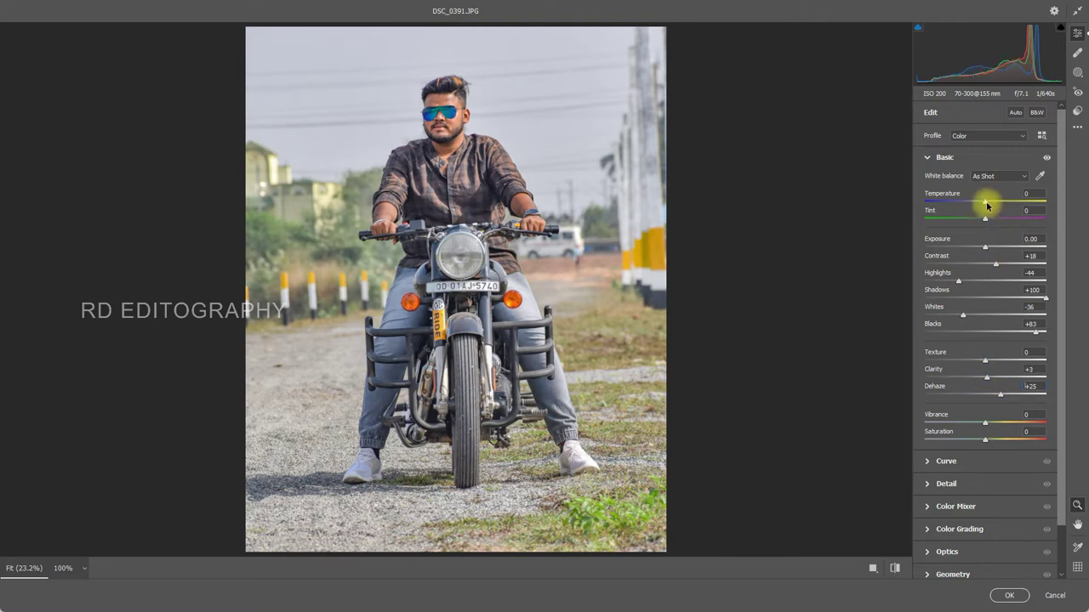
drag(985, 204, 994, 206)
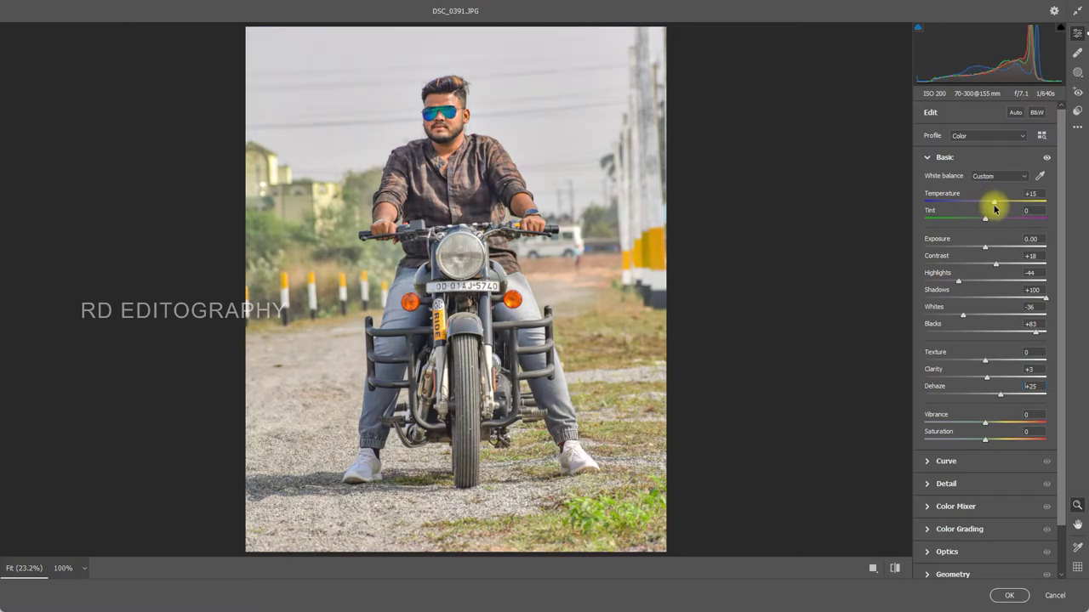
drag(995, 207, 983, 206)
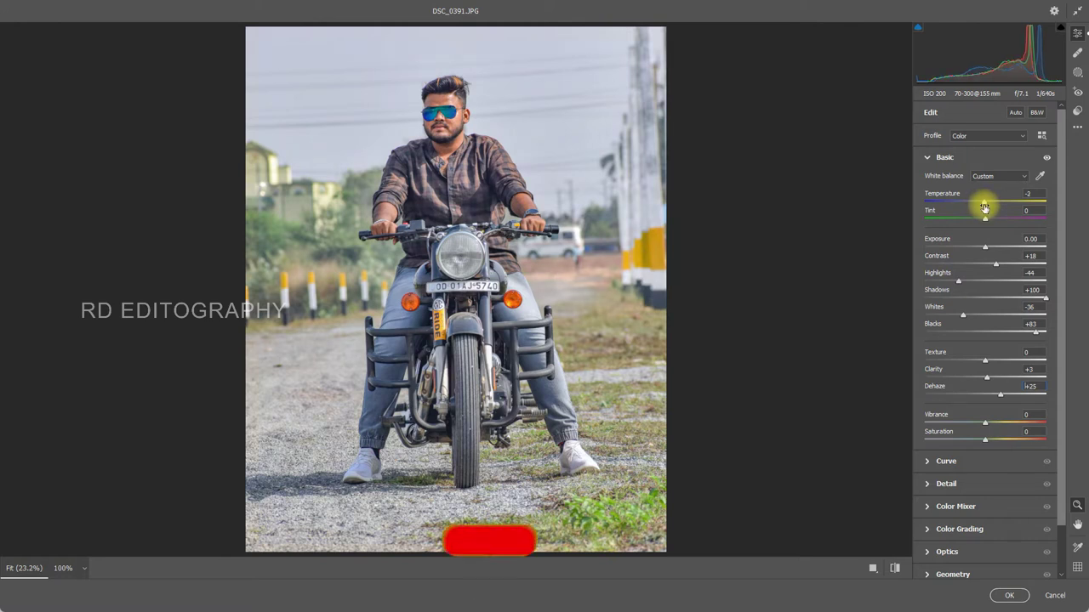
click(927, 157)
Step: Add a shadow control point to the RGB point curve and fine-tune its height
click(927, 183)
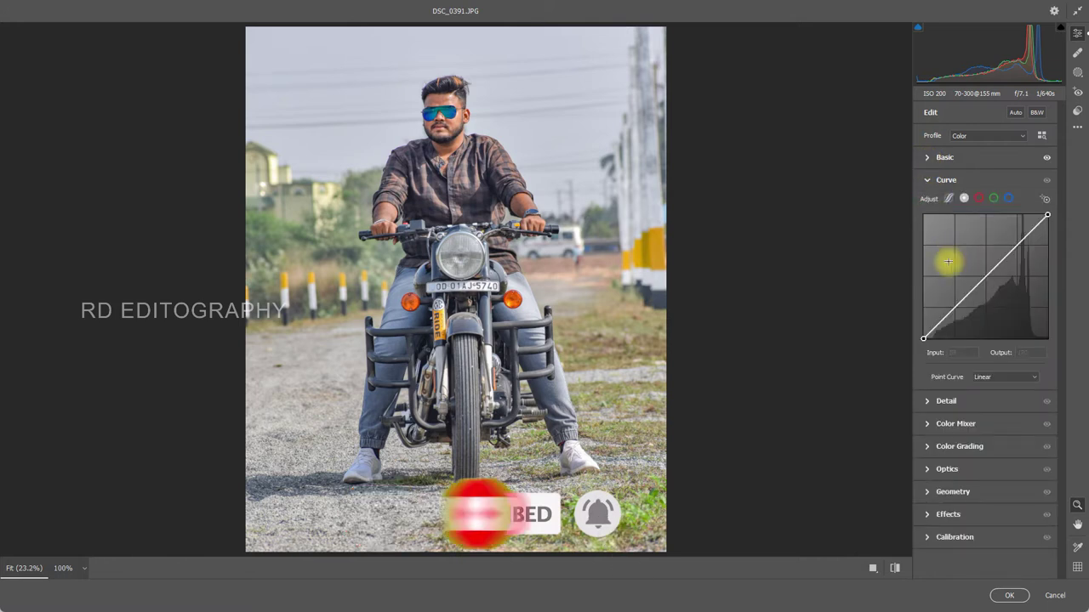
click(957, 306)
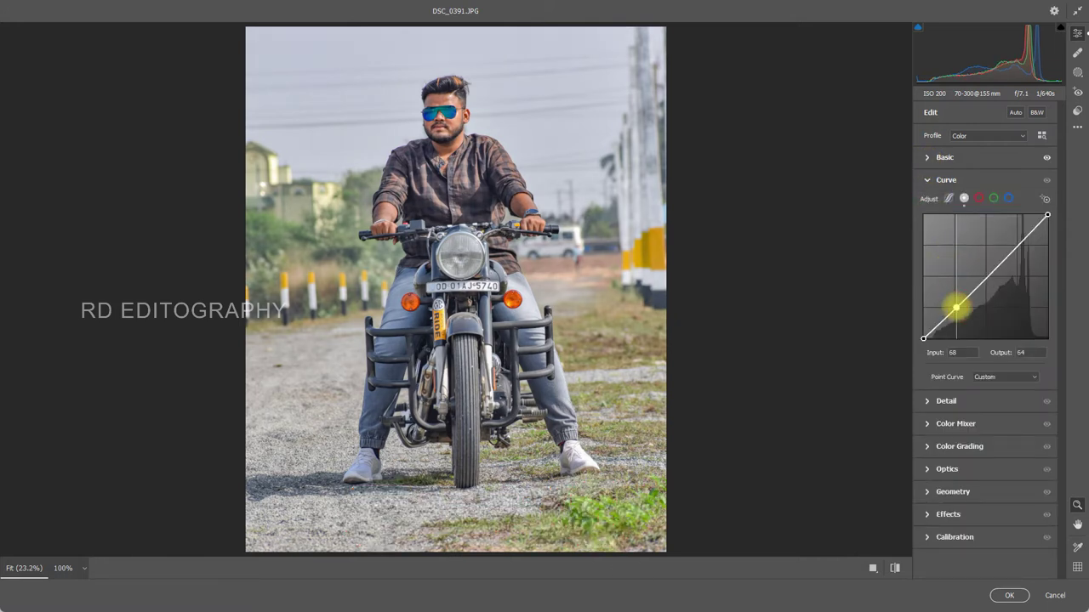
drag(956, 307, 955, 304)
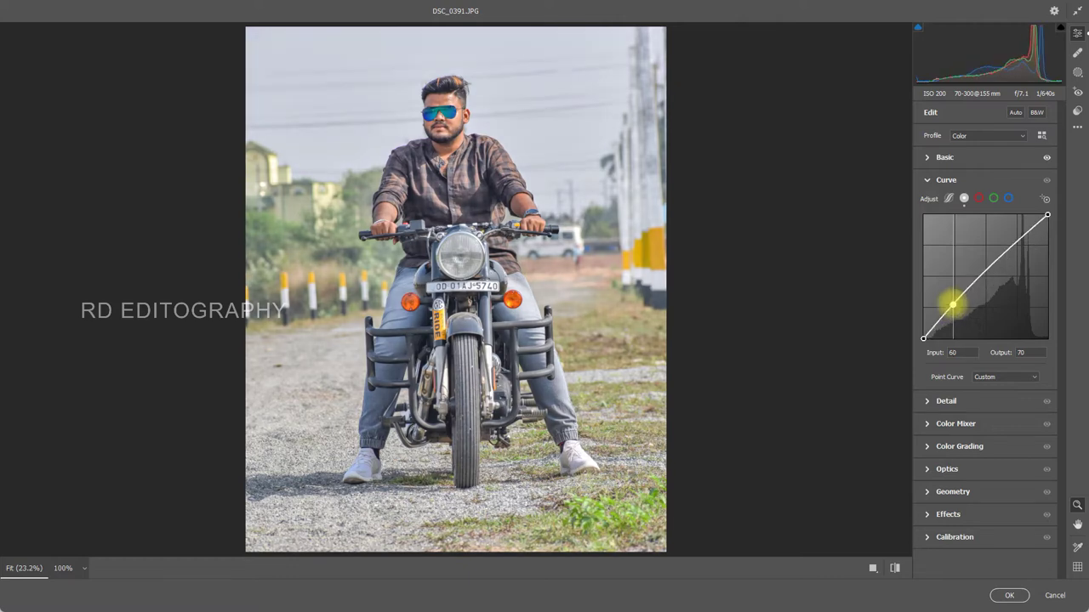
drag(956, 305, 957, 311)
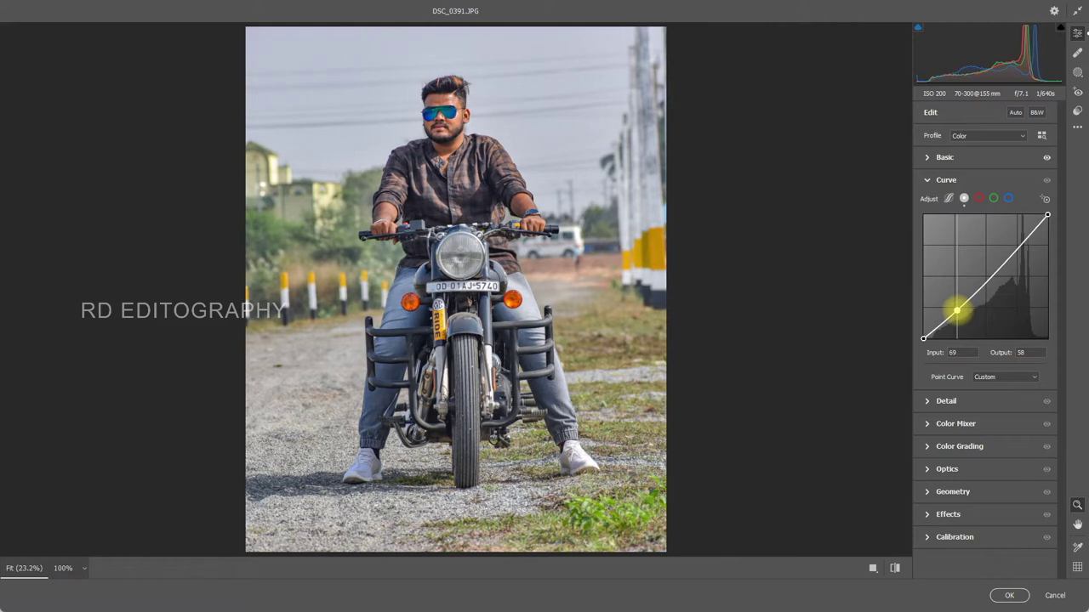
Step: Reshape the Blue channel curve with adjusted shadow, midtone and upper points
click(1008, 198)
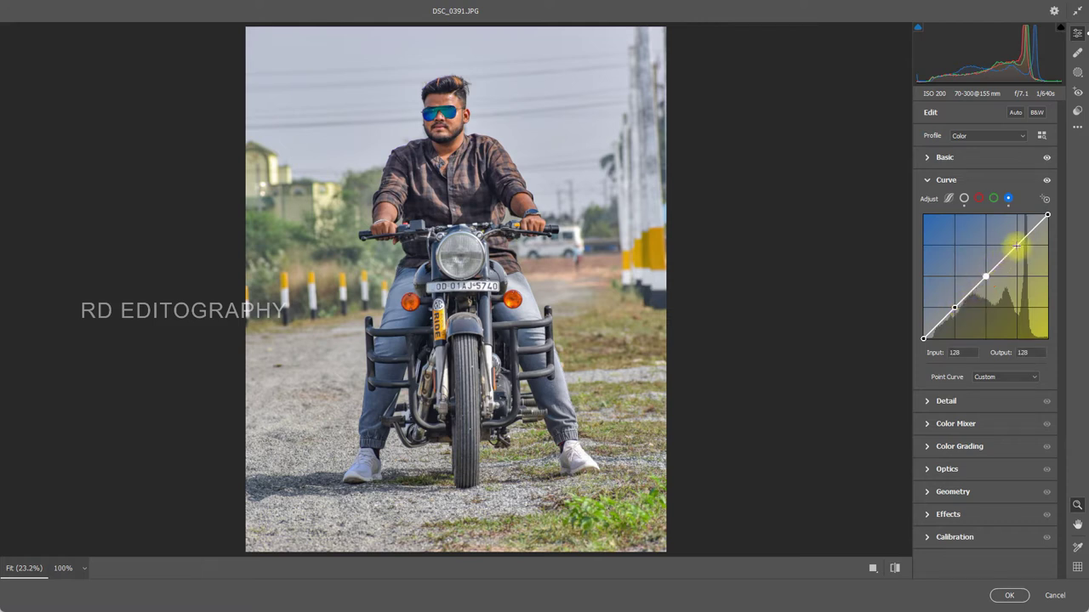
click(1019, 246)
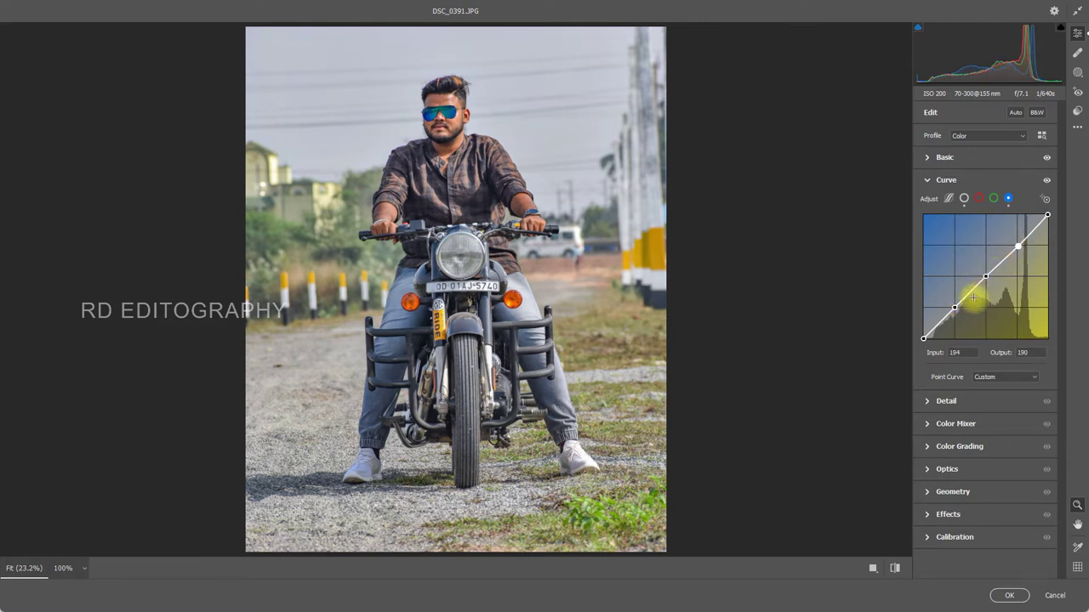
drag(954, 308, 943, 319)
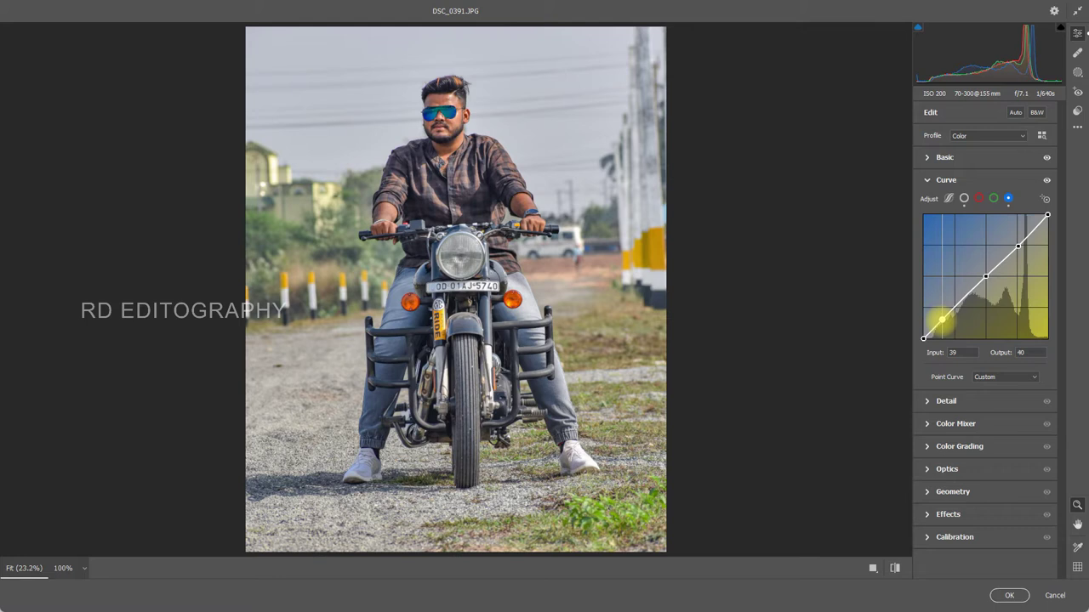
drag(943, 320, 940, 317)
click(985, 276)
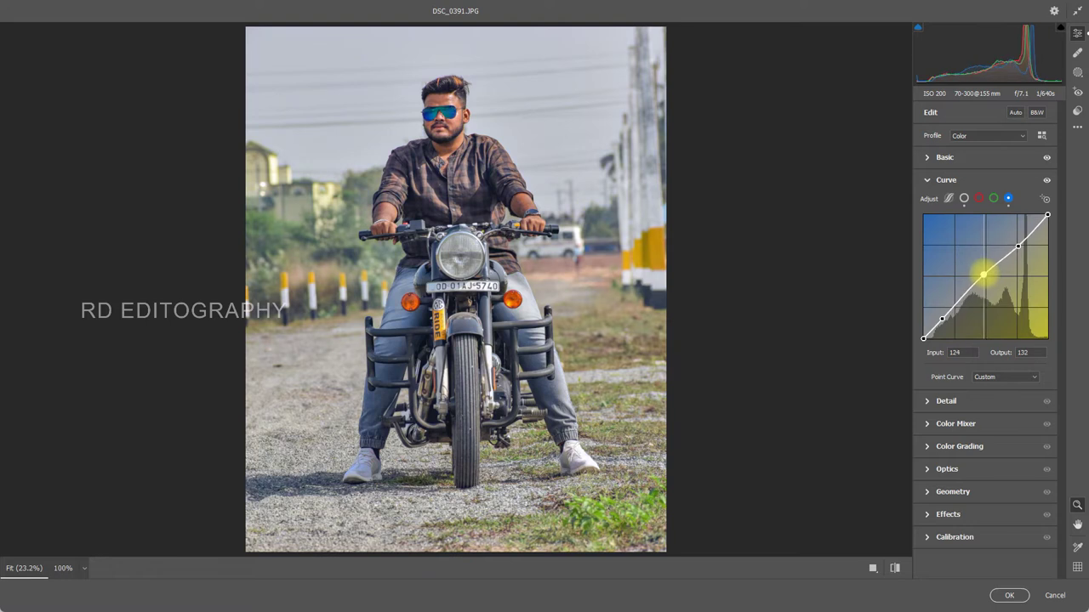
drag(984, 274, 984, 277)
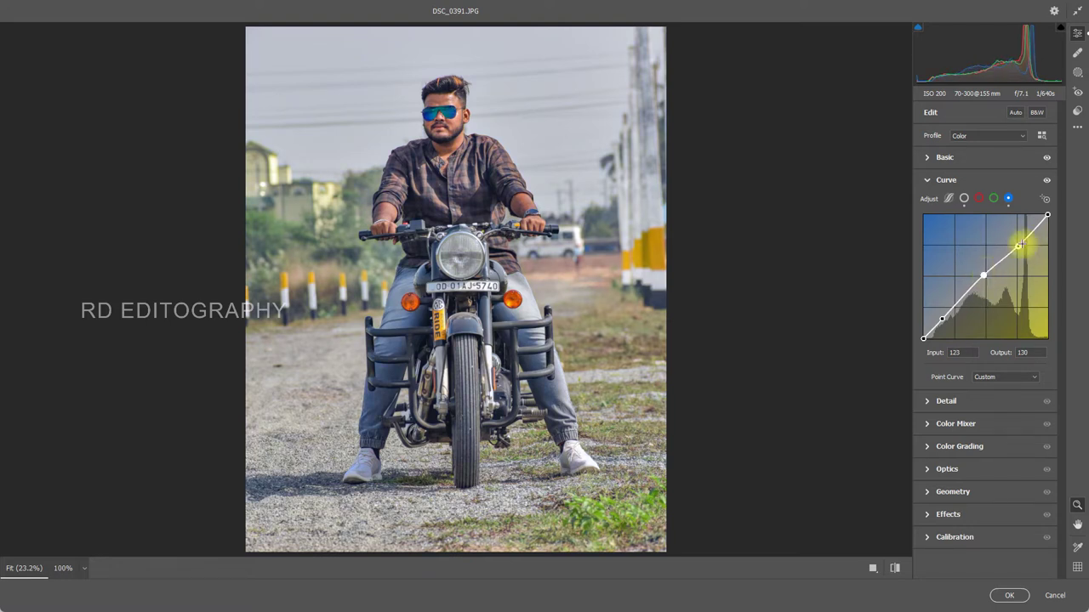
drag(1019, 246, 1015, 241)
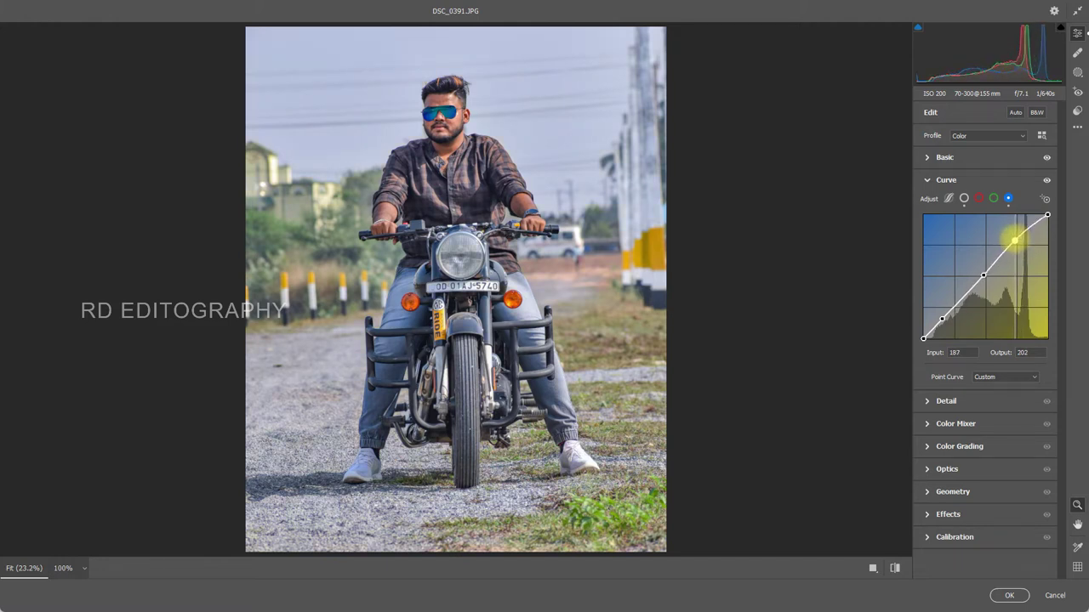
drag(1014, 241, 1014, 238)
Step: Show a side-by-side Before/After comparison and collapse the Curve panel
click(930, 182)
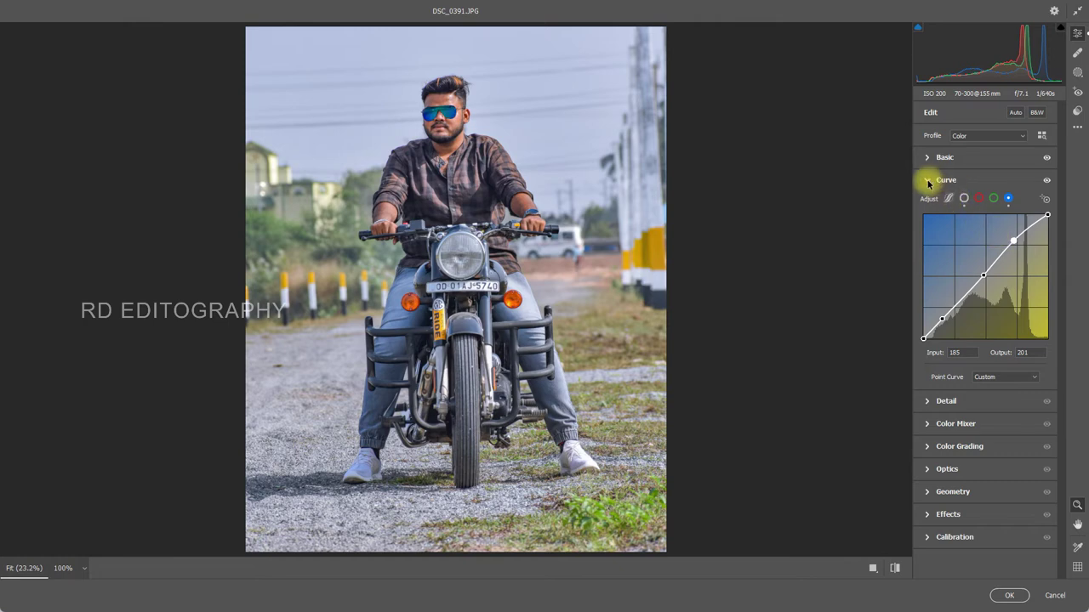
click(872, 564)
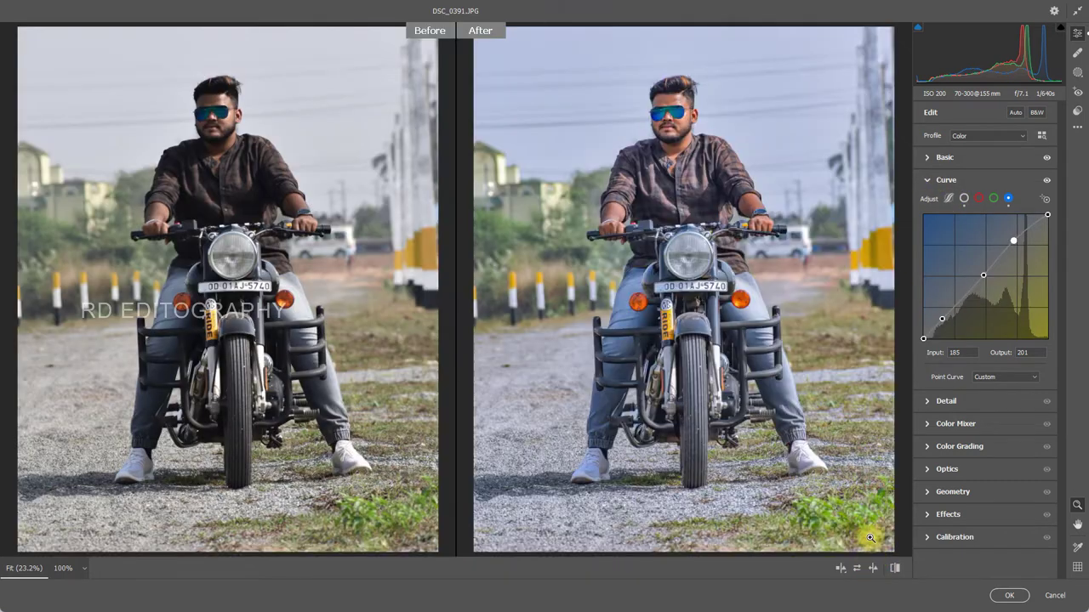
click(930, 182)
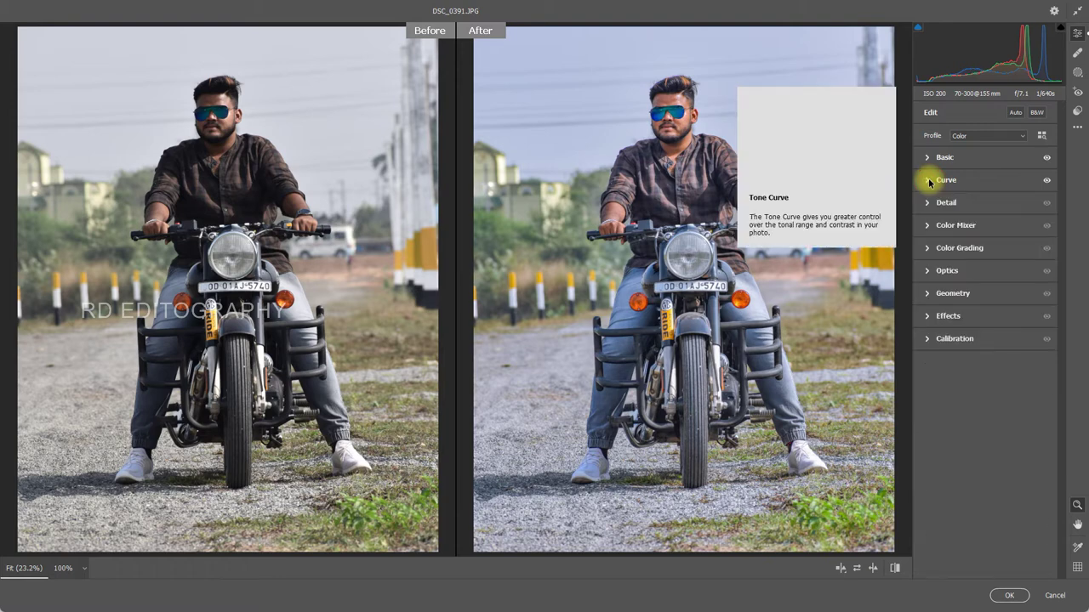
click(926, 225)
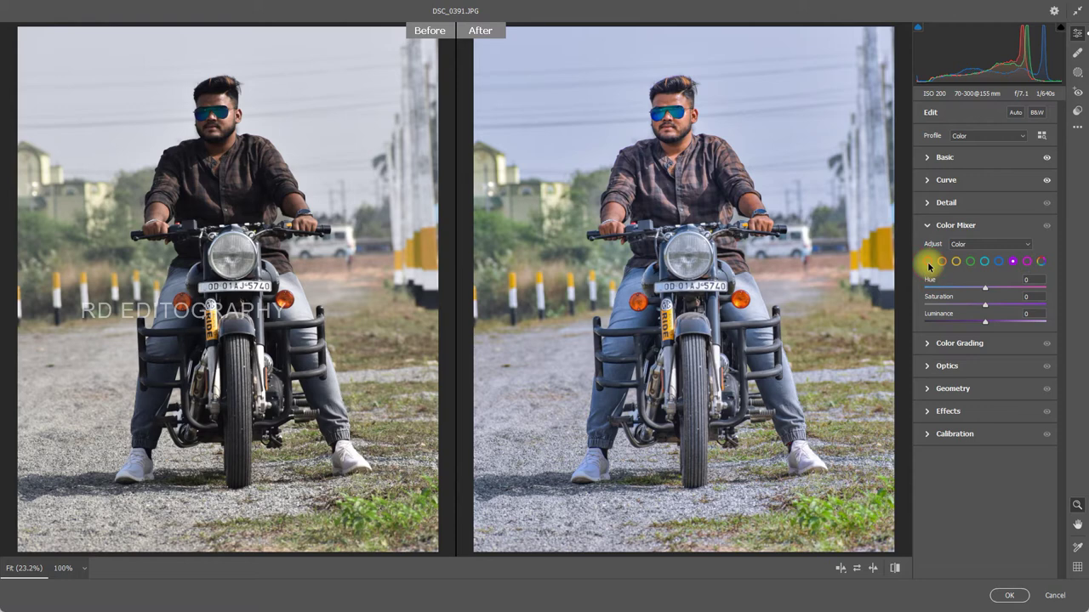
Step: Brighten and slightly desaturate the reds, and lower orange saturation
click(928, 261)
drag(985, 322, 1027, 326)
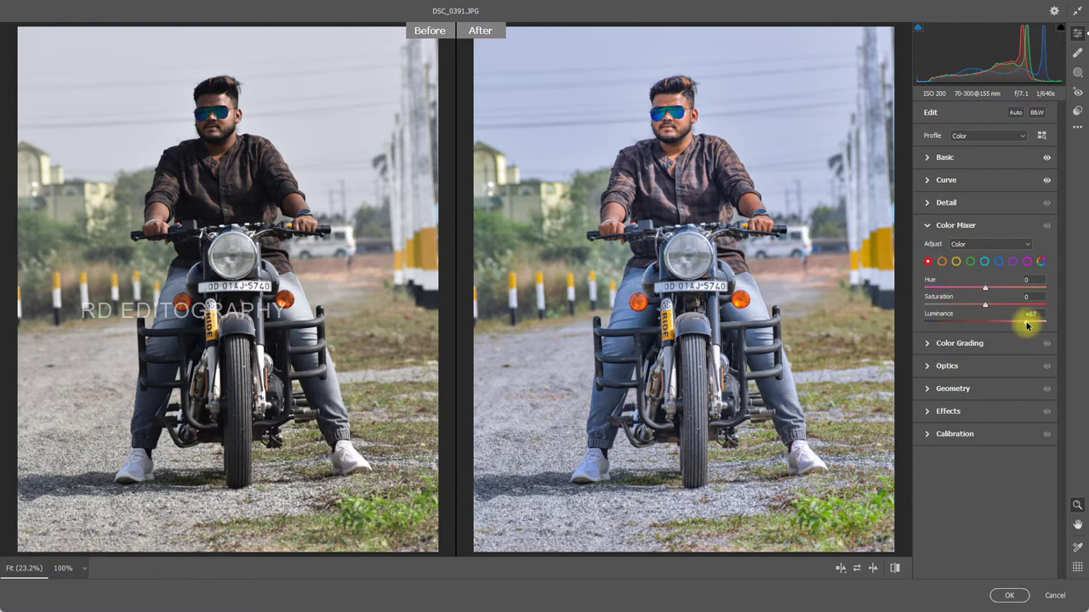
drag(983, 304, 1035, 327)
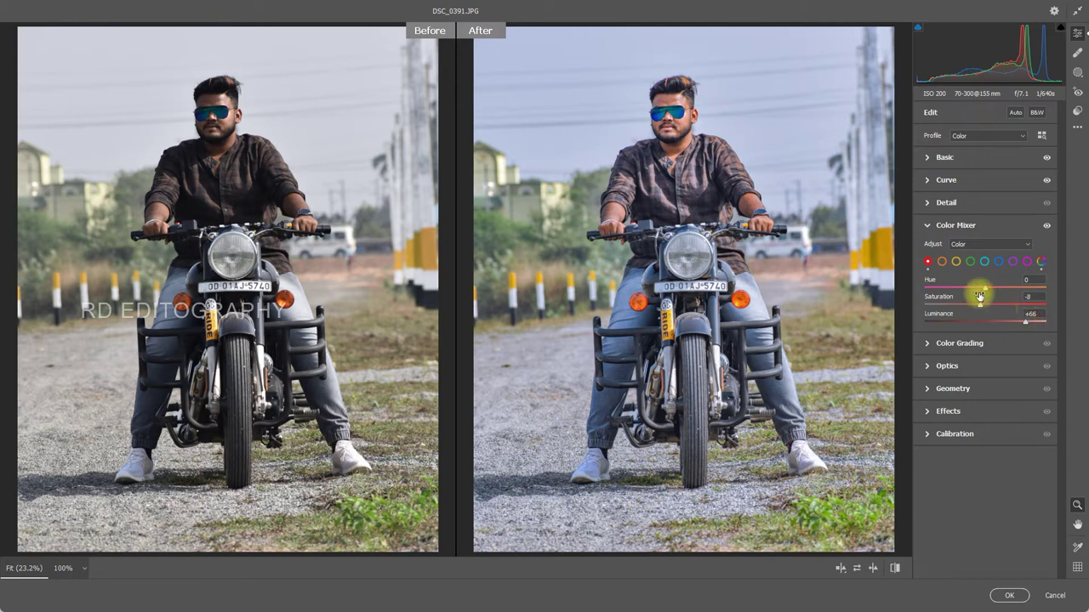
click(942, 261)
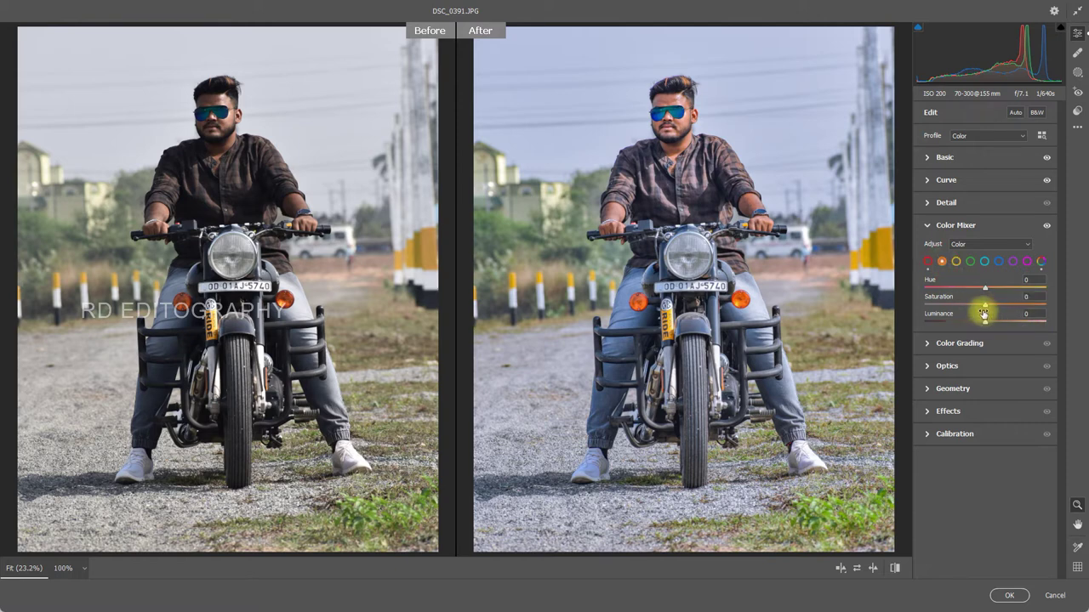
drag(985, 304, 1006, 318)
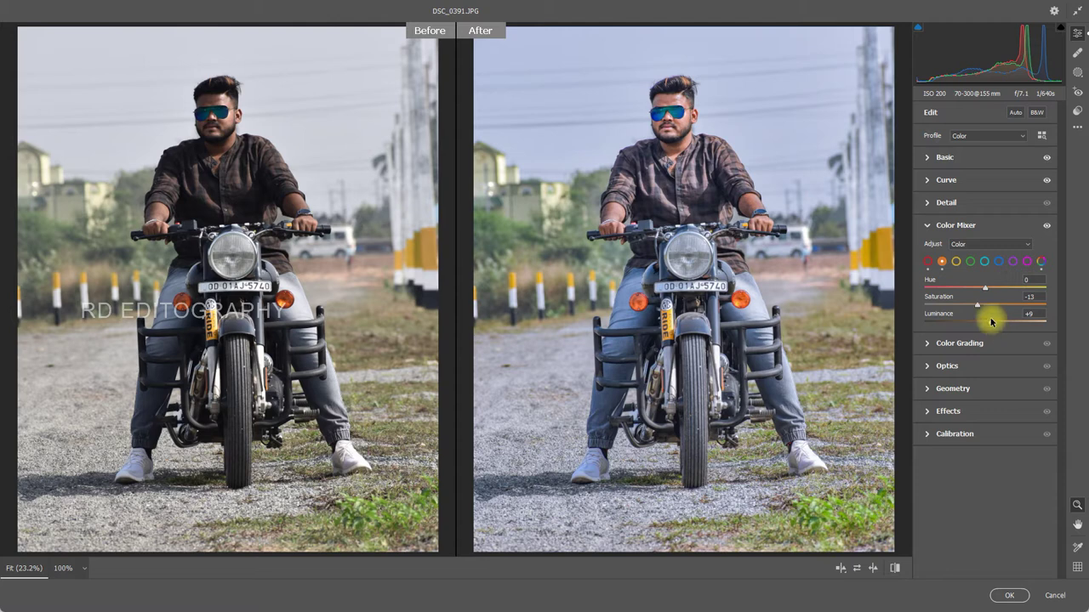
Step: Max yellow saturation with a hue shift, and saturate and hue-shift greens to turn the grass golden
click(957, 262)
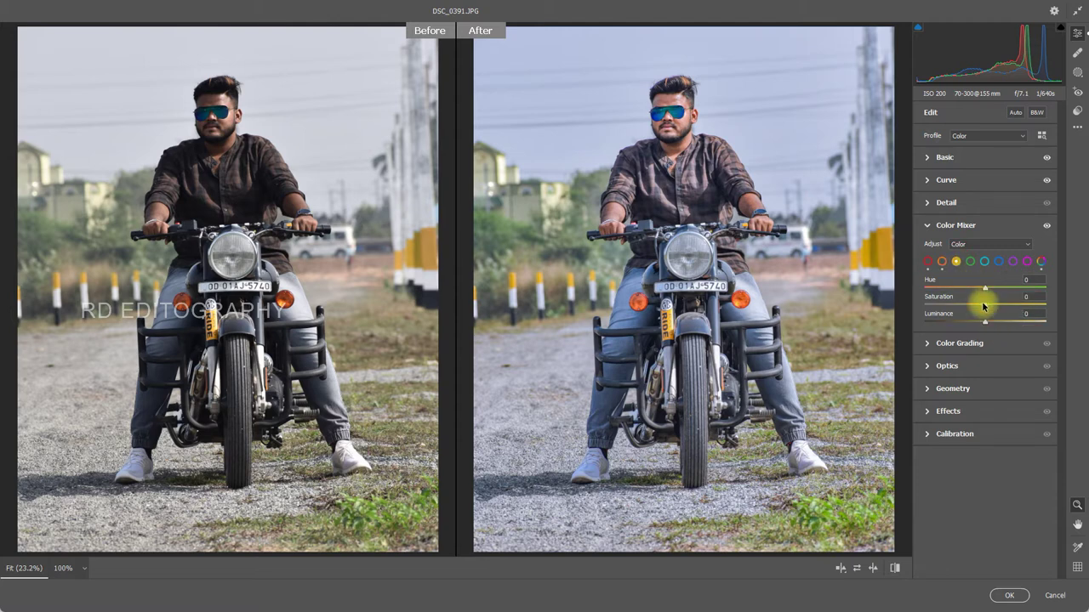
mouse_move(986, 308)
mouse_down()
mouse_move(924, 301)
mouse_move(1069, 318)
mouse_up()
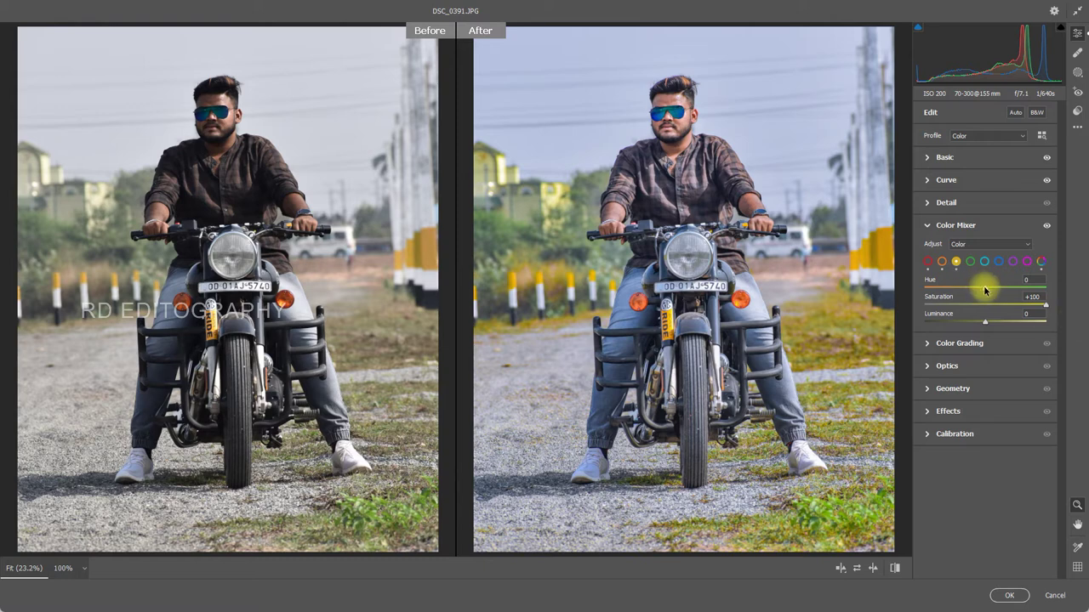
mouse_move(984, 288)
mouse_down()
mouse_move(1083, 297)
mouse_move(911, 289)
mouse_move(973, 295)
mouse_up()
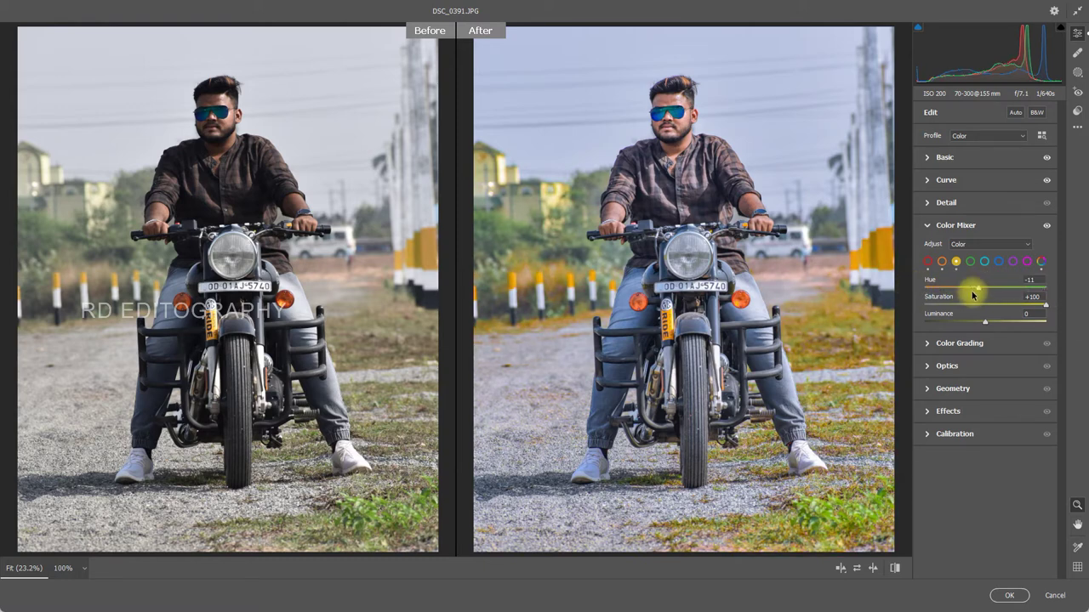
click(970, 261)
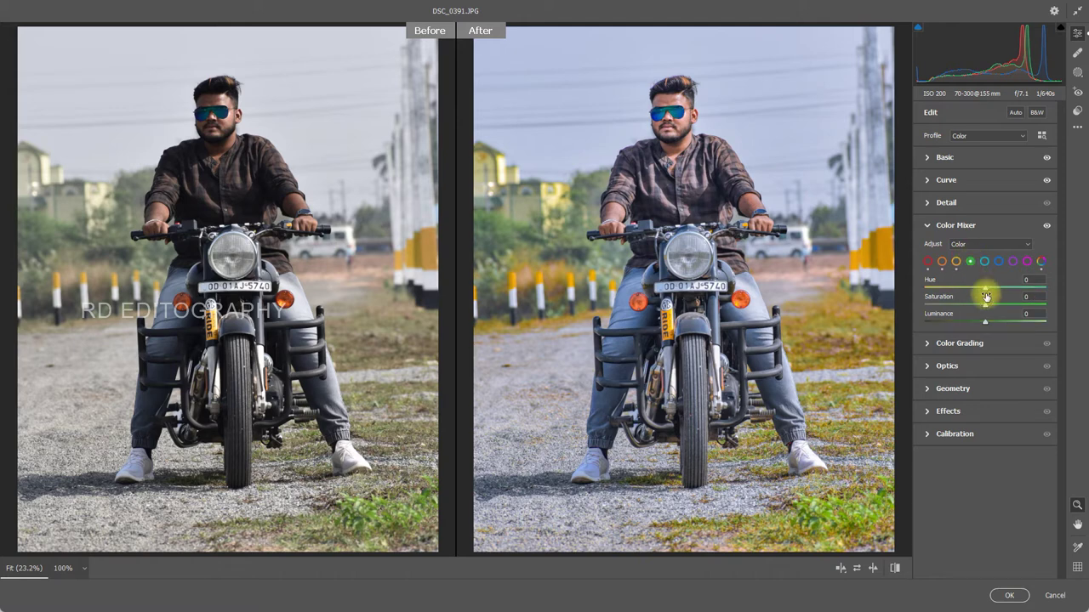
drag(985, 305, 1082, 315)
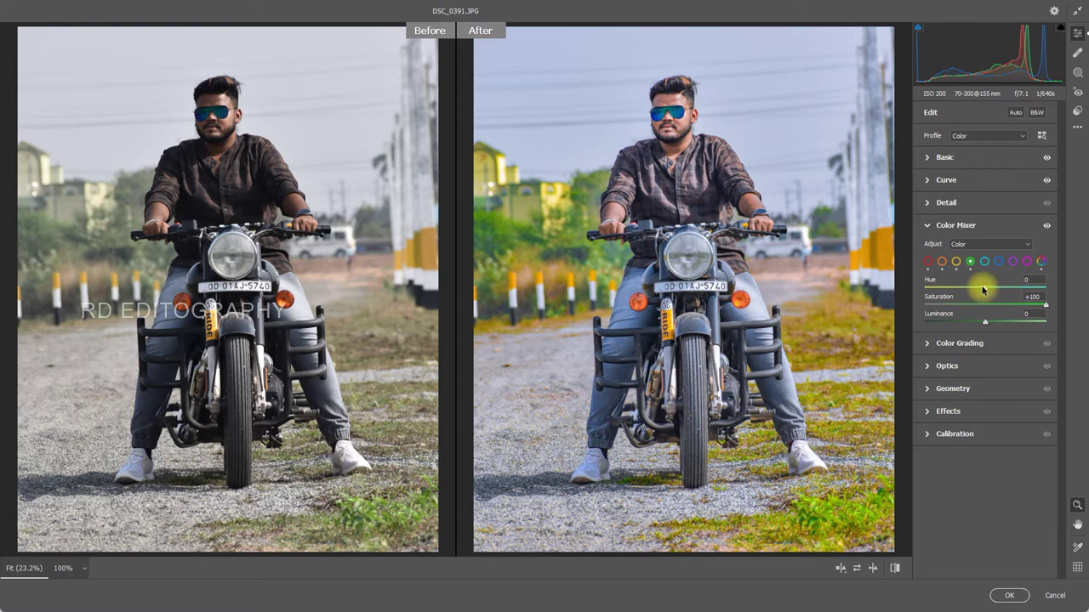
mouse_move(985, 289)
mouse_down()
mouse_move(1051, 293)
mouse_move(920, 290)
mouse_up()
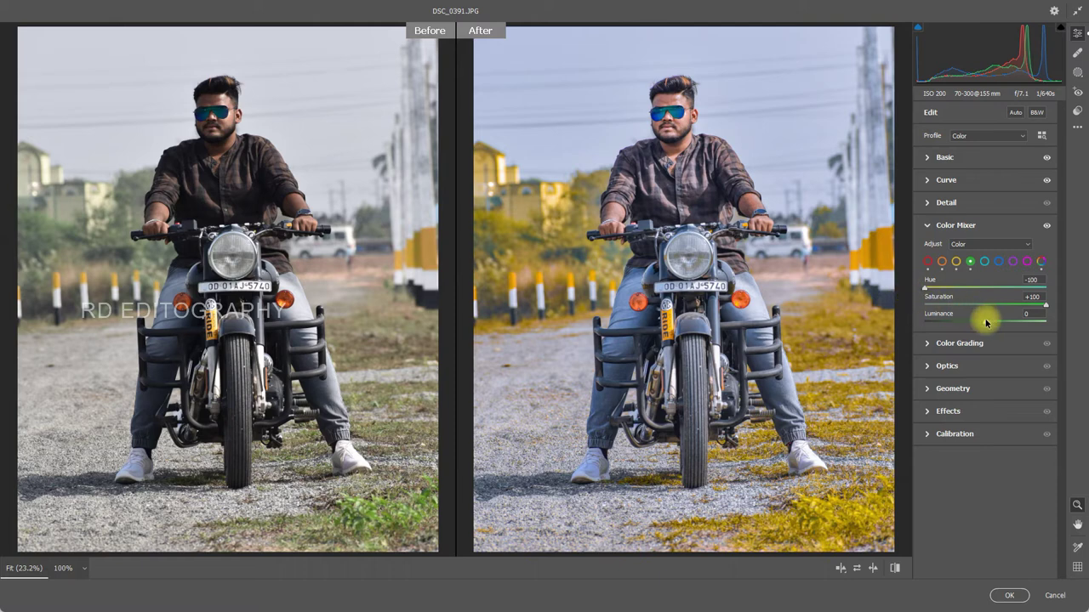
mouse_move(987, 322)
mouse_down()
mouse_move(955, 311)
mouse_move(992, 321)
mouse_up()
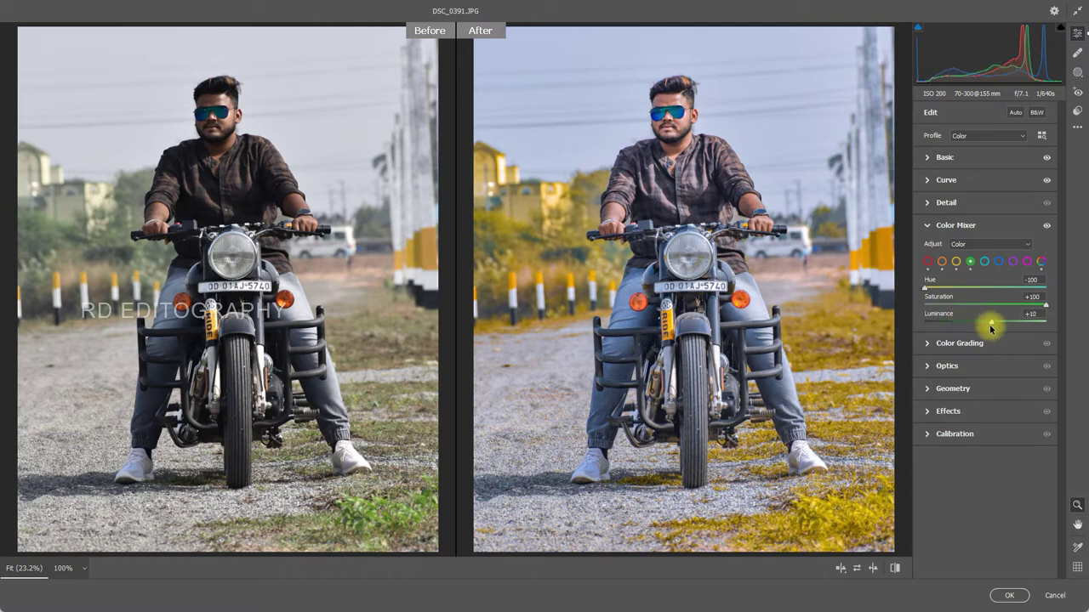
Step: Set aqua saturation to +50 and blue saturation to +80
click(984, 262)
drag(985, 301, 1074, 322)
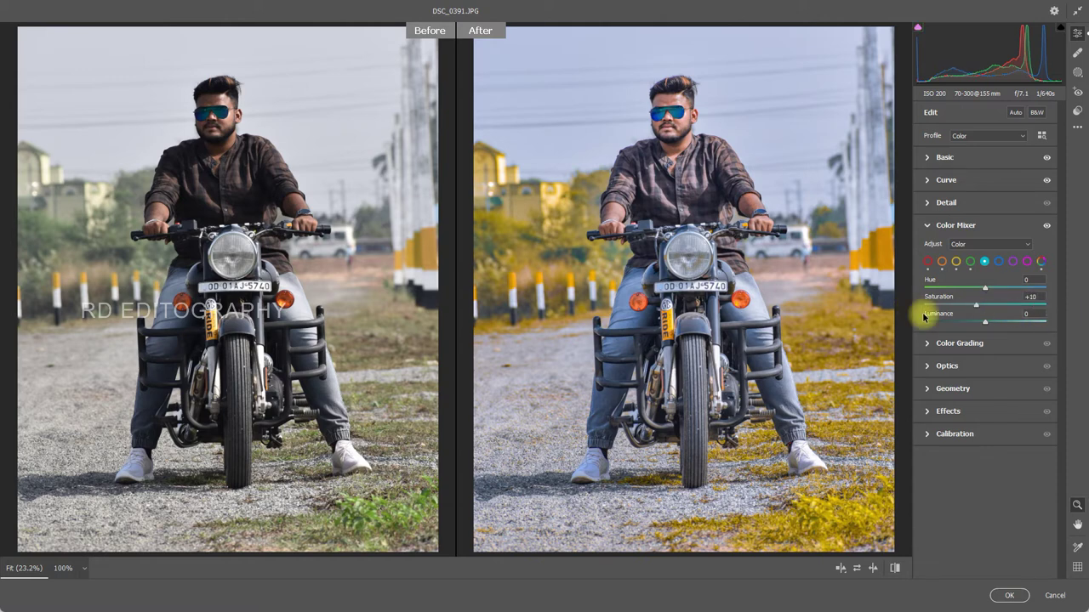
drag(1044, 307, 1016, 326)
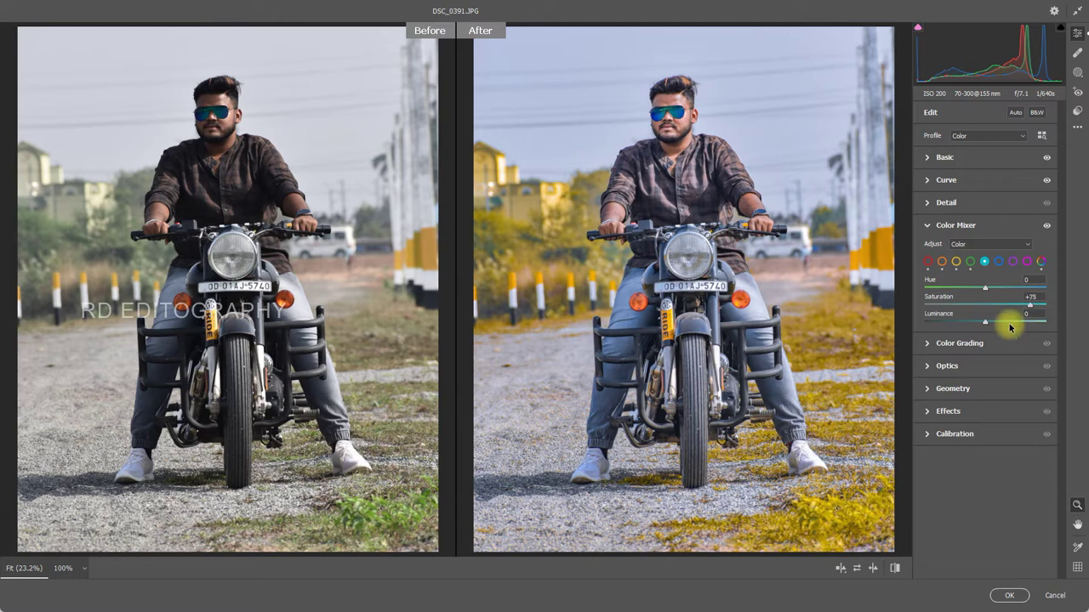
click(998, 262)
mouse_move(987, 306)
mouse_down()
mouse_move(1046, 313)
mouse_move(914, 295)
mouse_move(1039, 316)
mouse_up()
drag(1048, 317, 1036, 315)
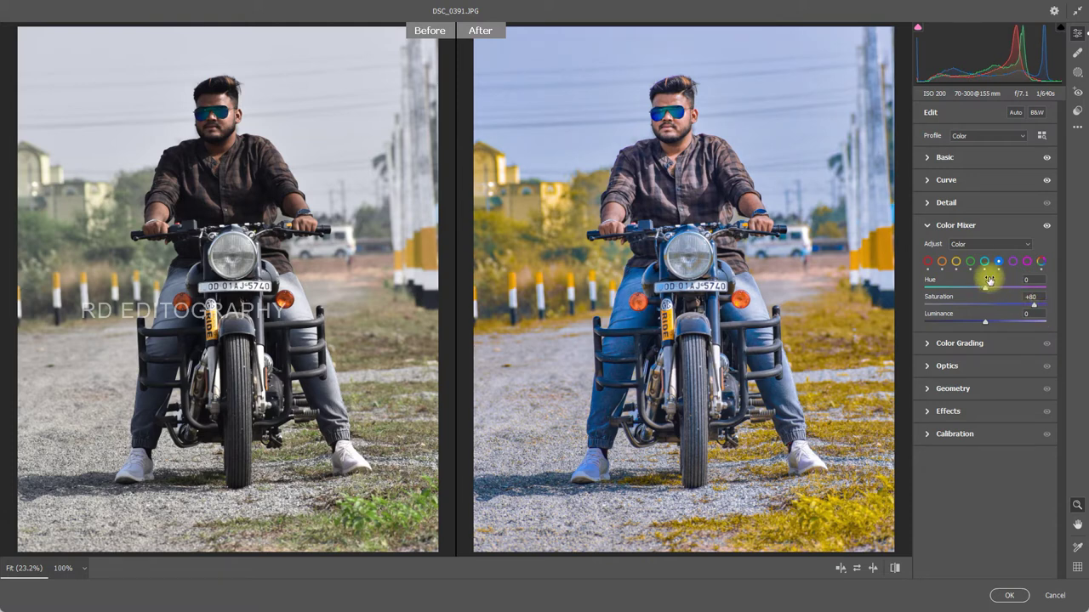
Step: Desaturate and brighten purples, set magenta Saturation -75 and Luminance +35, then collapse the mixer
click(1013, 261)
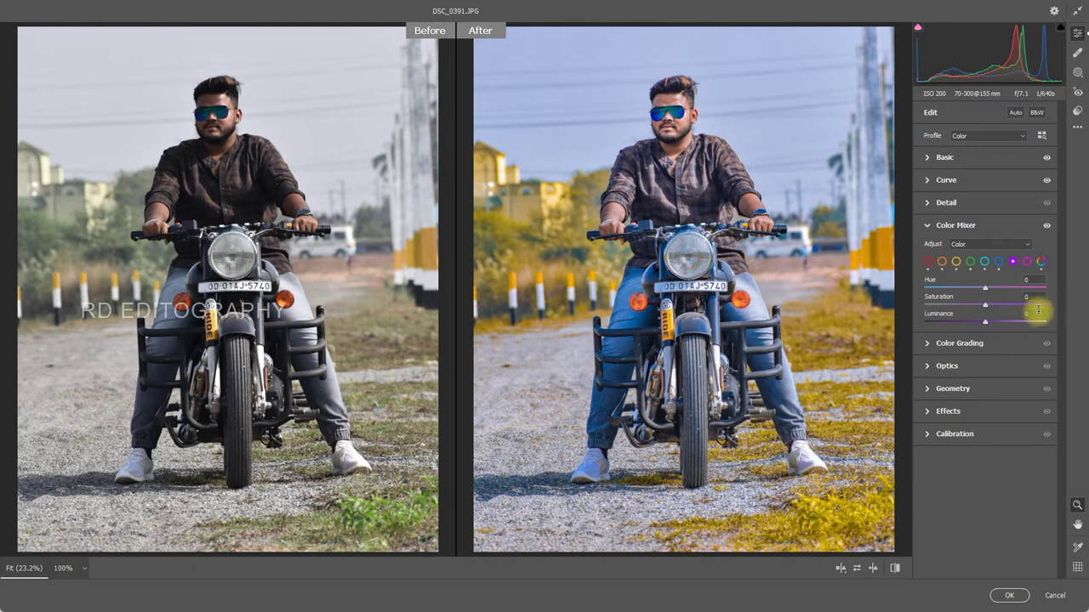
mouse_move(984, 305)
mouse_down()
mouse_move(942, 305)
mouse_move(1085, 326)
mouse_move(958, 321)
mouse_up()
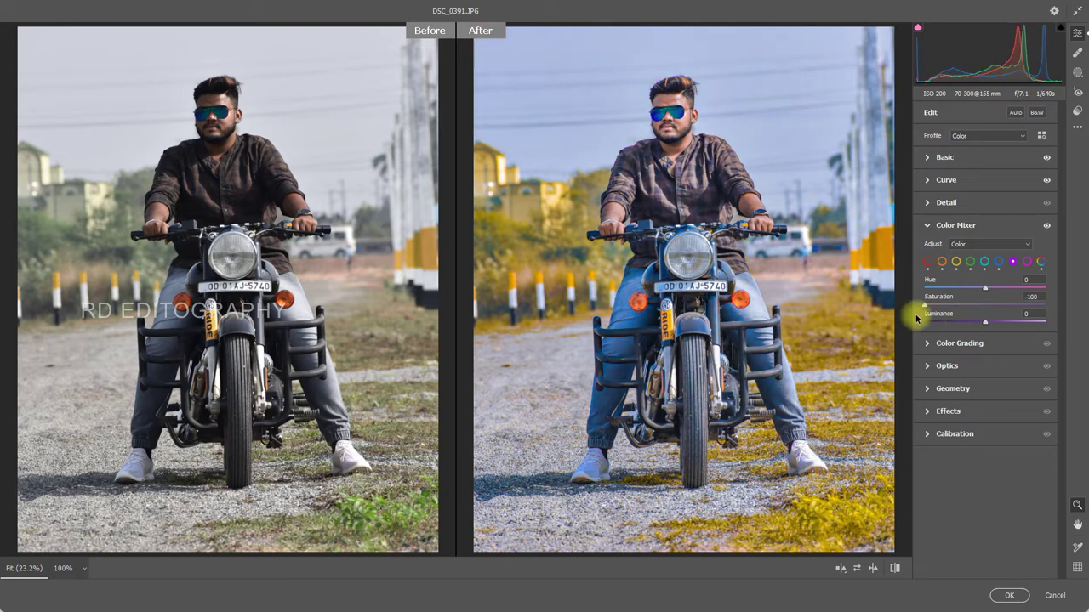
mouse_move(985, 322)
mouse_down()
mouse_move(1022, 322)
mouse_move(941, 324)
mouse_move(1008, 323)
mouse_up()
click(1026, 262)
mouse_move(1002, 308)
mouse_down()
mouse_move(1072, 318)
mouse_move(940, 304)
mouse_move(1006, 322)
mouse_up()
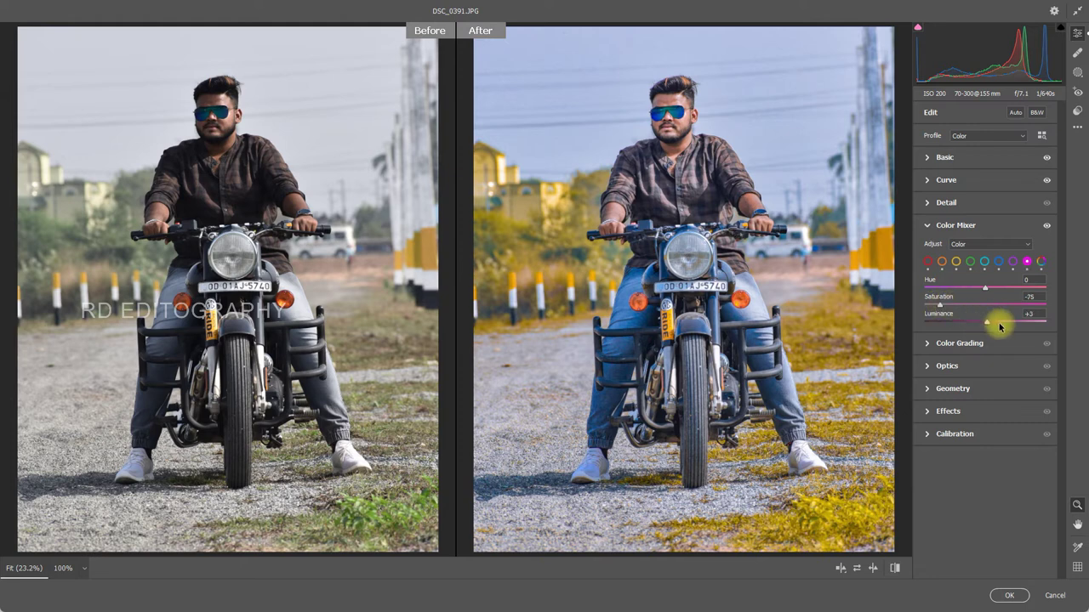
click(927, 227)
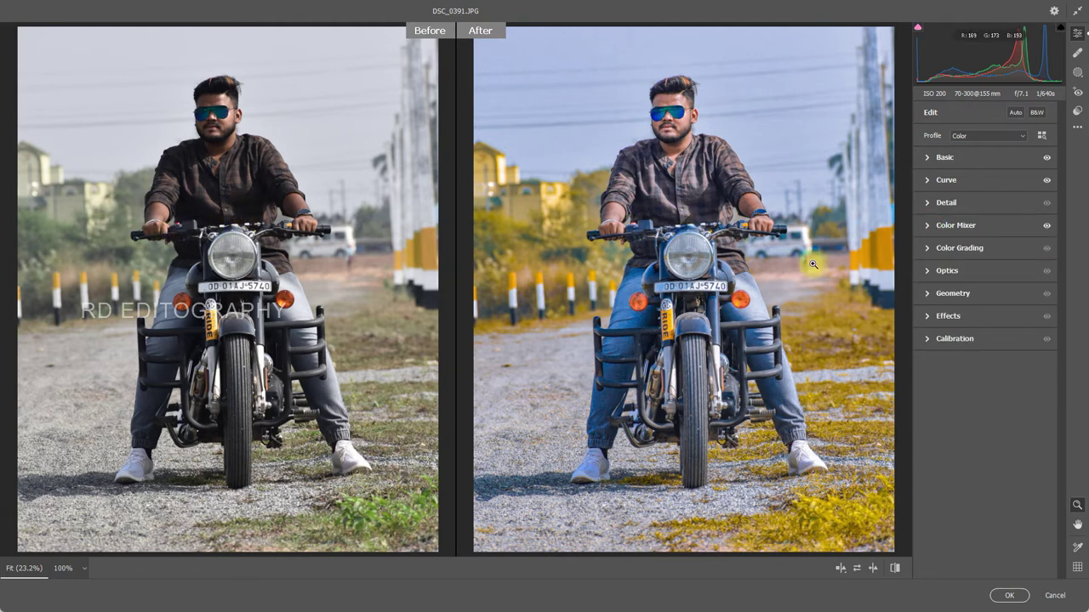
Step: Set Calibration Blue Primary Saturation +21, Green Primary Saturation +41 and Red Primary Saturation -8
click(927, 340)
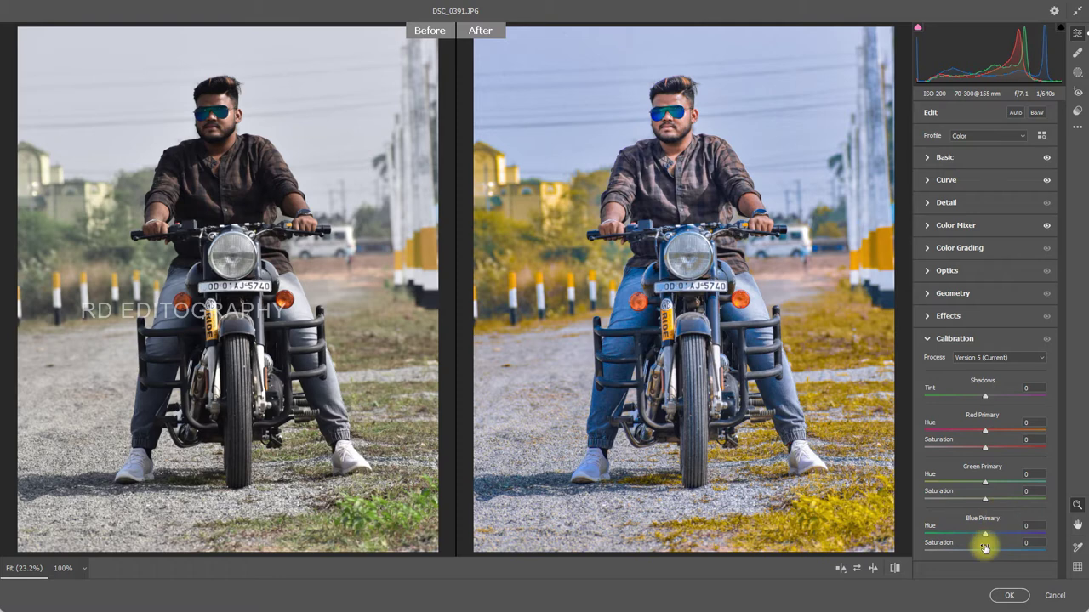
mouse_move(985, 550)
mouse_down()
mouse_move(1024, 551)
mouse_move(986, 551)
mouse_up()
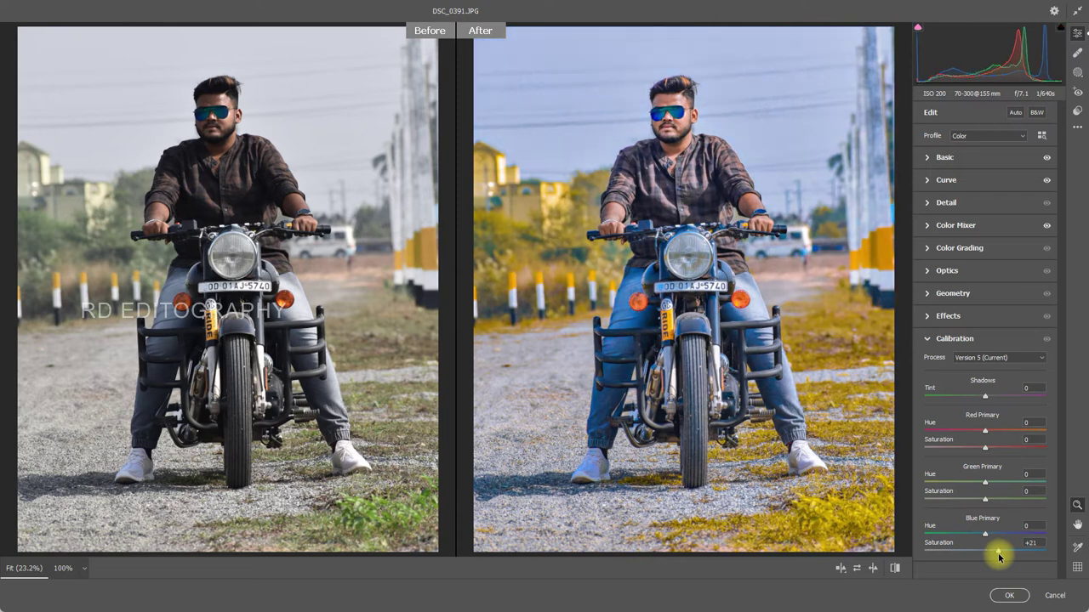
click(997, 551)
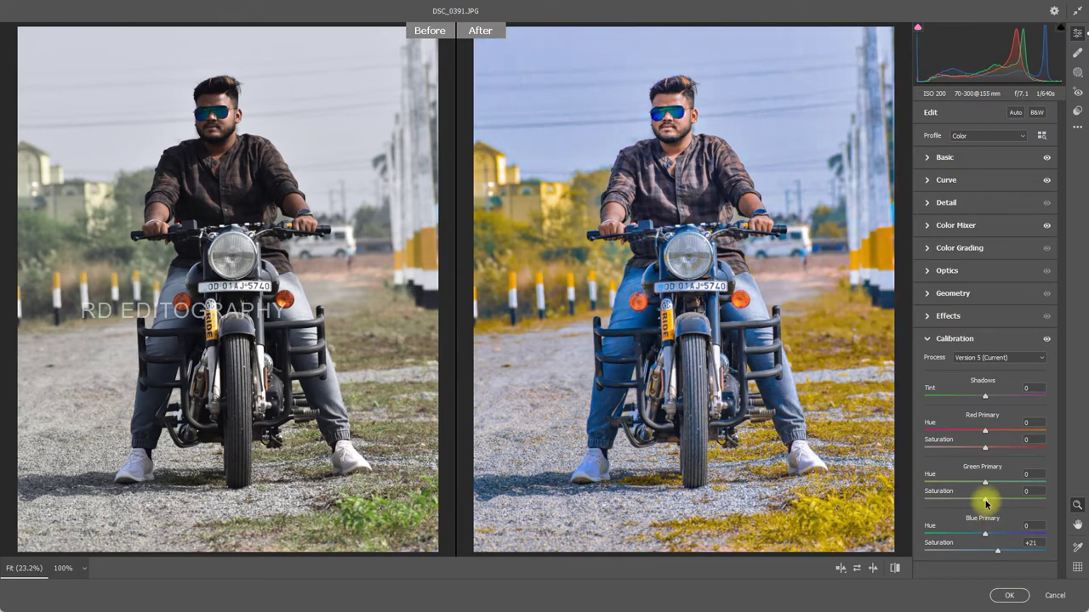
drag(985, 498, 998, 500)
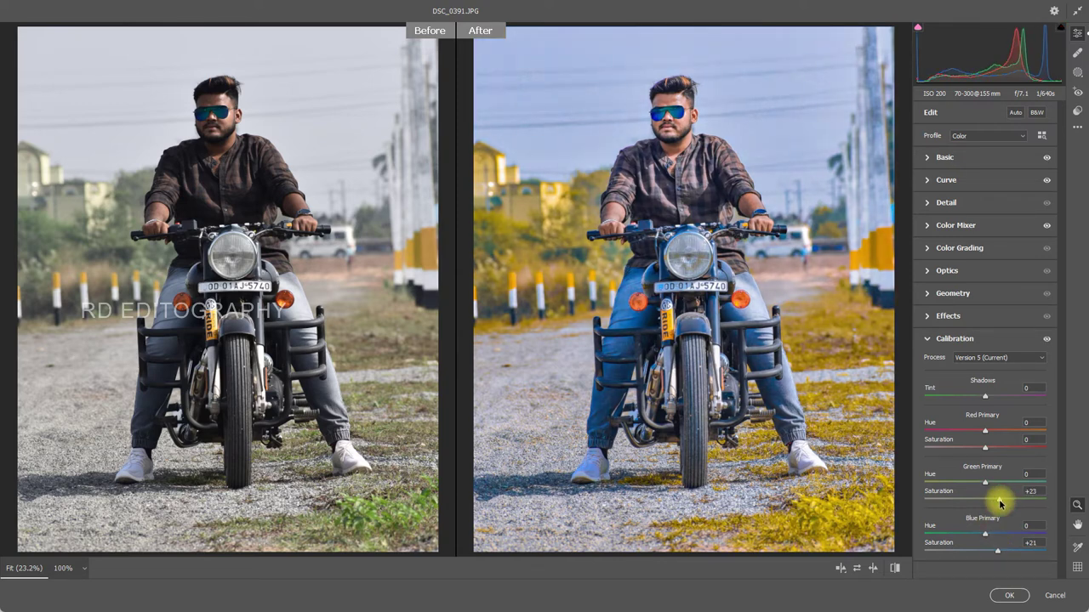
drag(1000, 504, 980, 504)
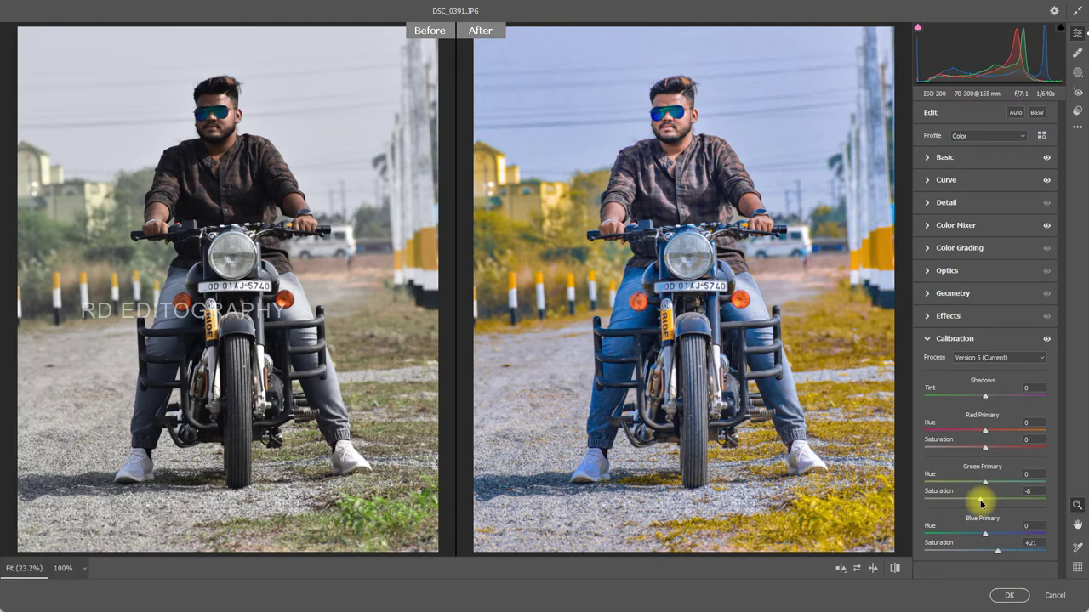
mouse_move(981, 504)
mouse_down()
mouse_move(1024, 501)
mouse_move(999, 502)
mouse_move(1010, 502)
mouse_up()
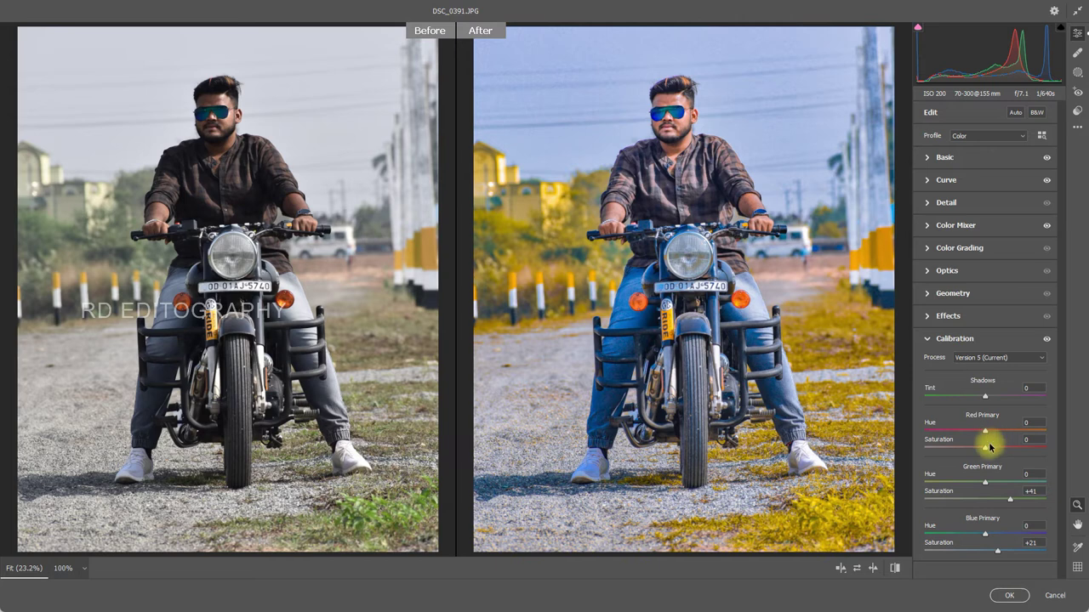
drag(988, 447, 990, 456)
drag(990, 456, 989, 457)
drag(989, 456, 991, 457)
mouse_move(991, 457)
mouse_down()
mouse_move(981, 457)
mouse_move(1003, 457)
mouse_move(981, 457)
mouse_up()
Step: Lower Red Primary Saturation to -14, set Green Primary Hue +21 and Blue Primary Hue -22
drag(980, 457, 986, 459)
drag(985, 461, 977, 463)
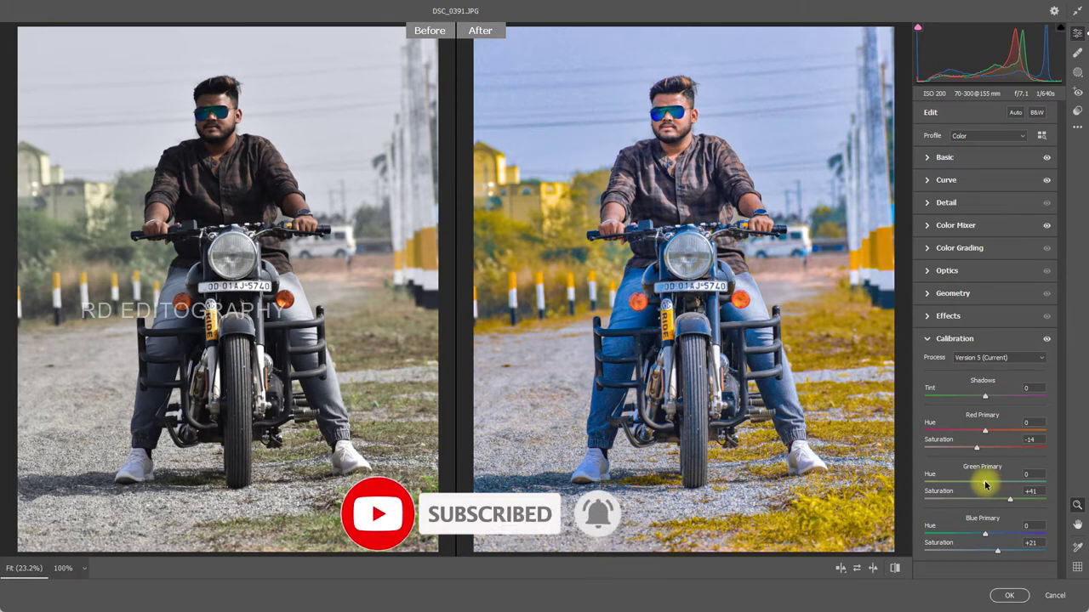
drag(986, 485, 1002, 482)
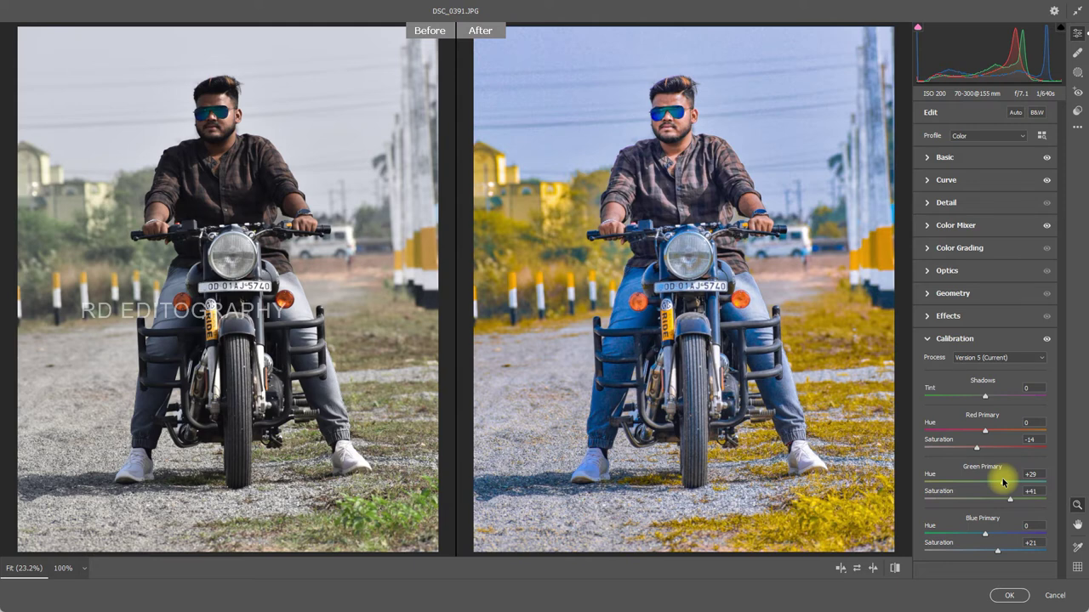
drag(999, 484, 997, 482)
mouse_move(985, 536)
mouse_down()
mouse_move(1008, 538)
mouse_move(977, 537)
mouse_up()
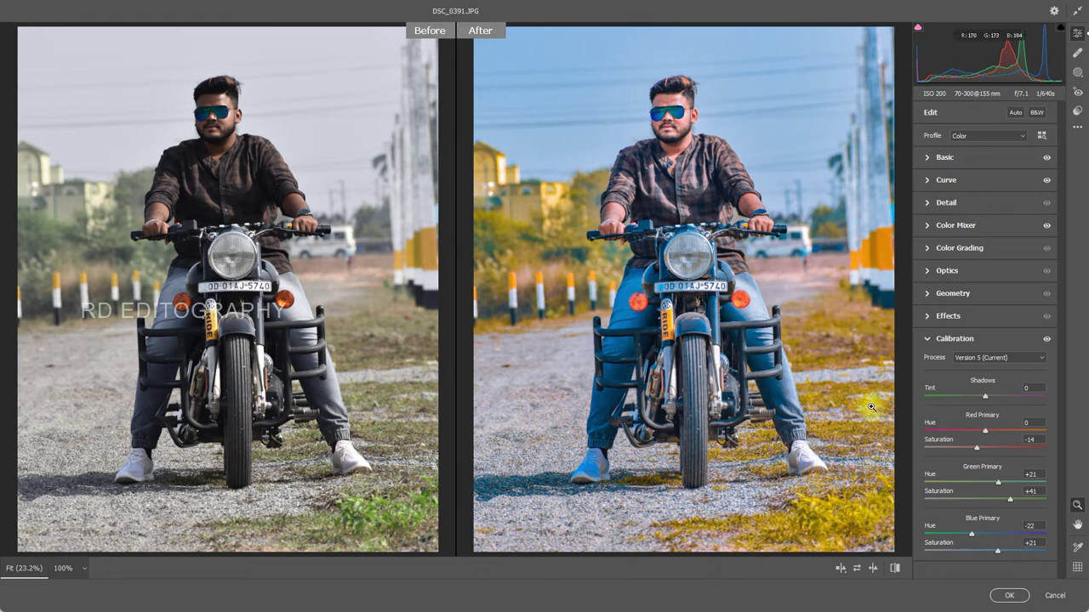
Step: Collapse Calibration, compare before and after, and apply the Camera Raw edits
click(922, 338)
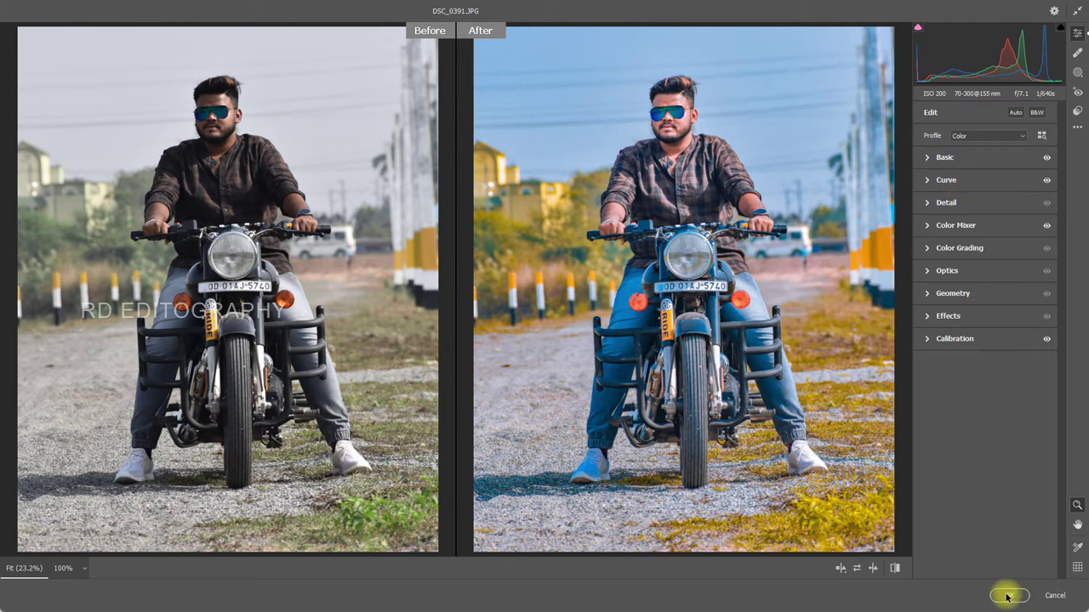
click(896, 568)
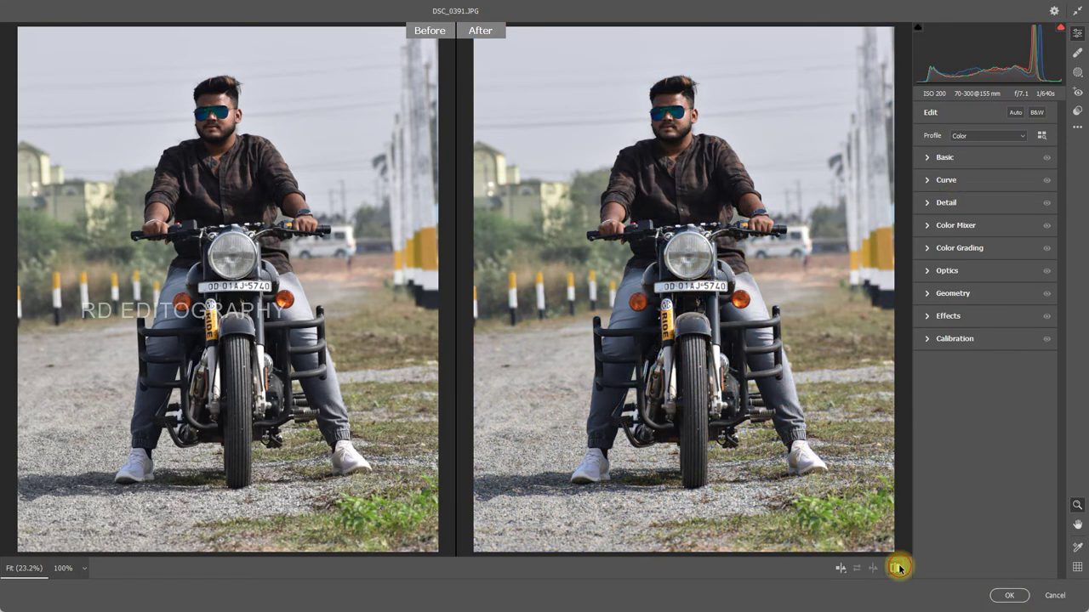
click(896, 568)
click(897, 569)
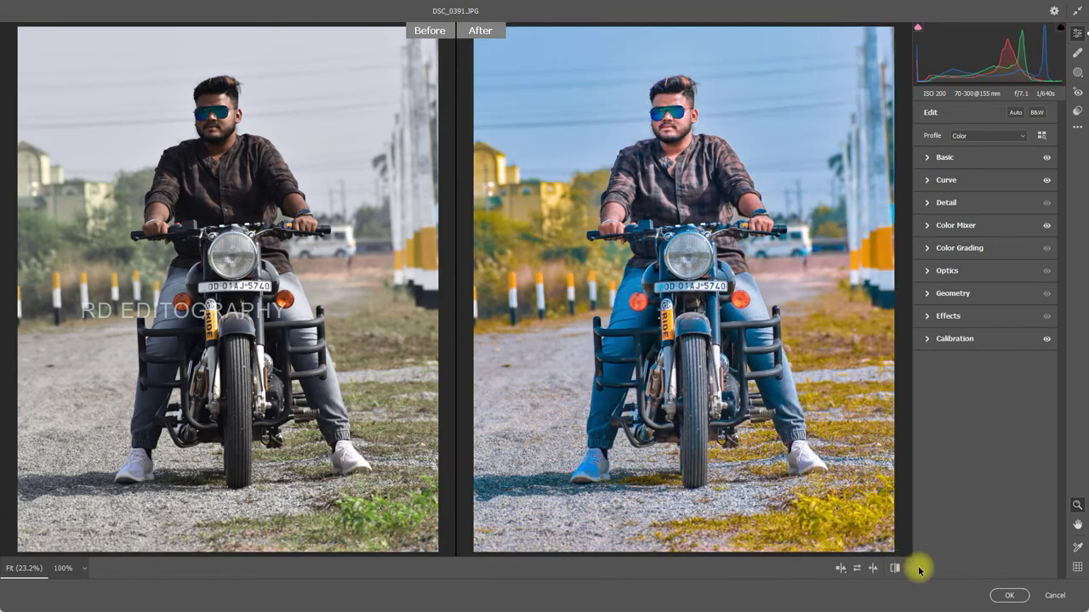
click(1009, 596)
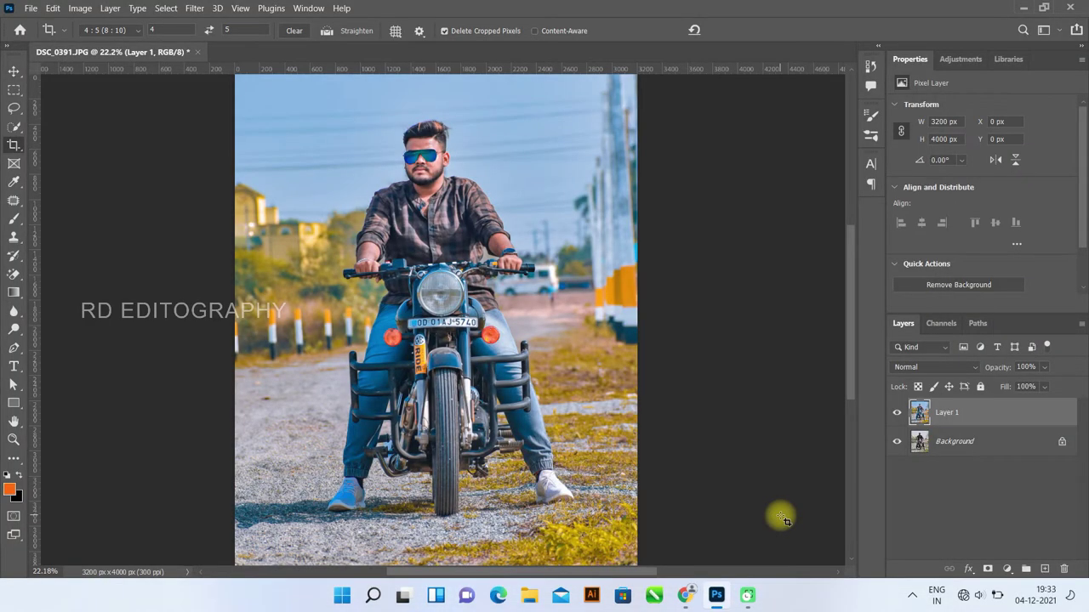
Step: Save the document as DSC_0391.psd, accepting the compatibility options
key(ctrl+s)
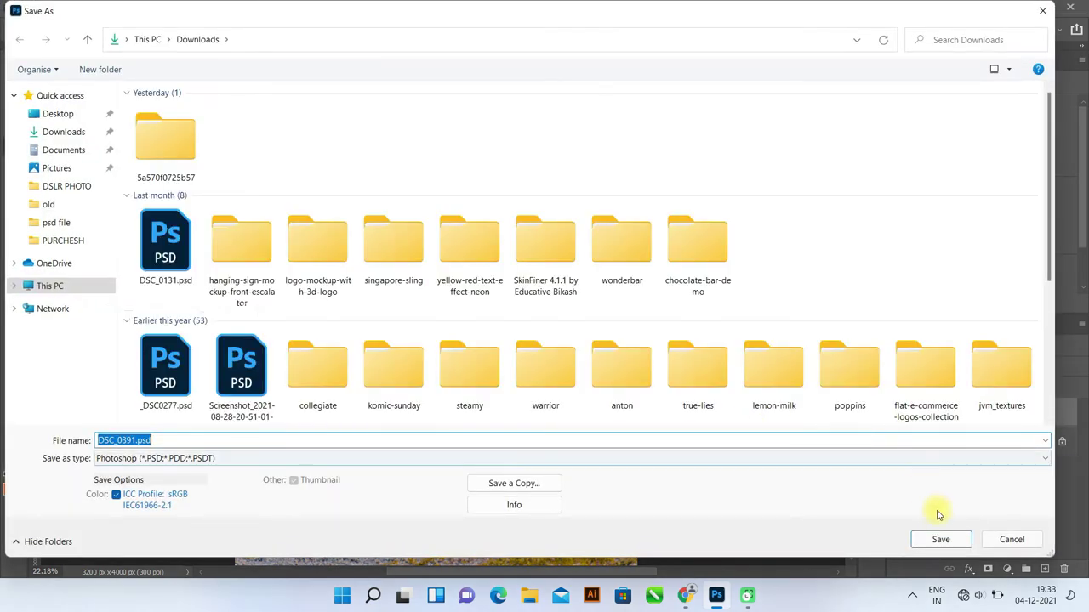
click(936, 539)
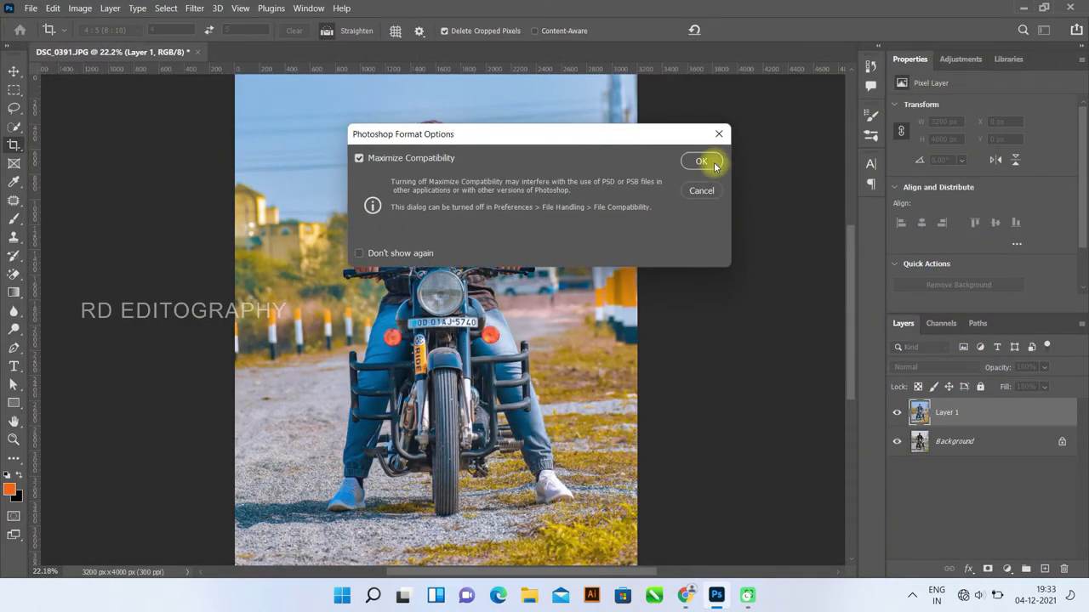
click(713, 165)
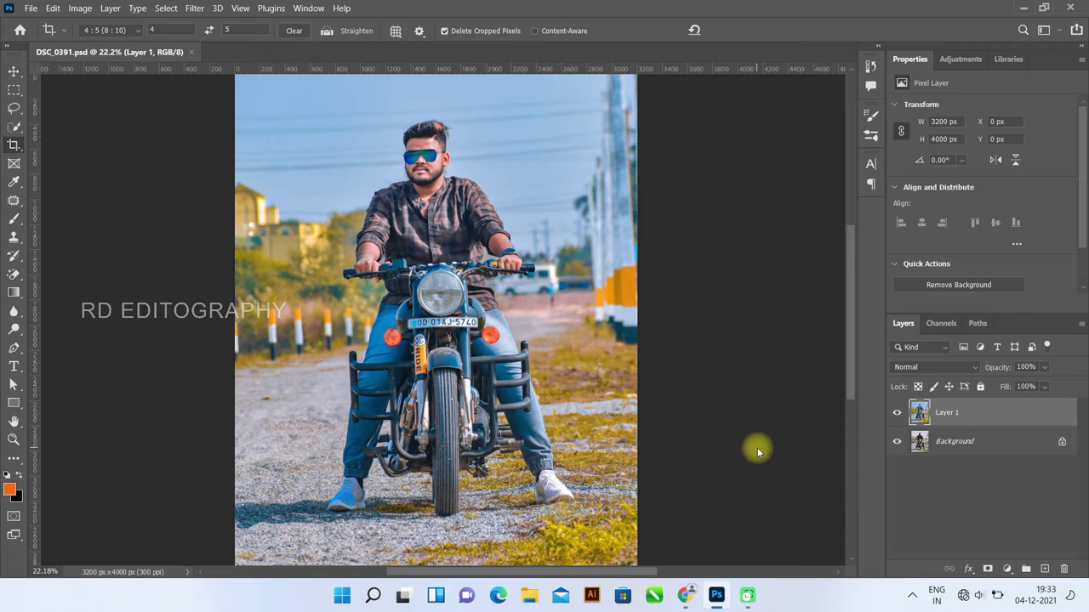
click(194, 9)
Step: Apply a second Camera Raw pass to Layer 1 with Shadows +52, Blacks +14 and Exposure +0.05
click(222, 105)
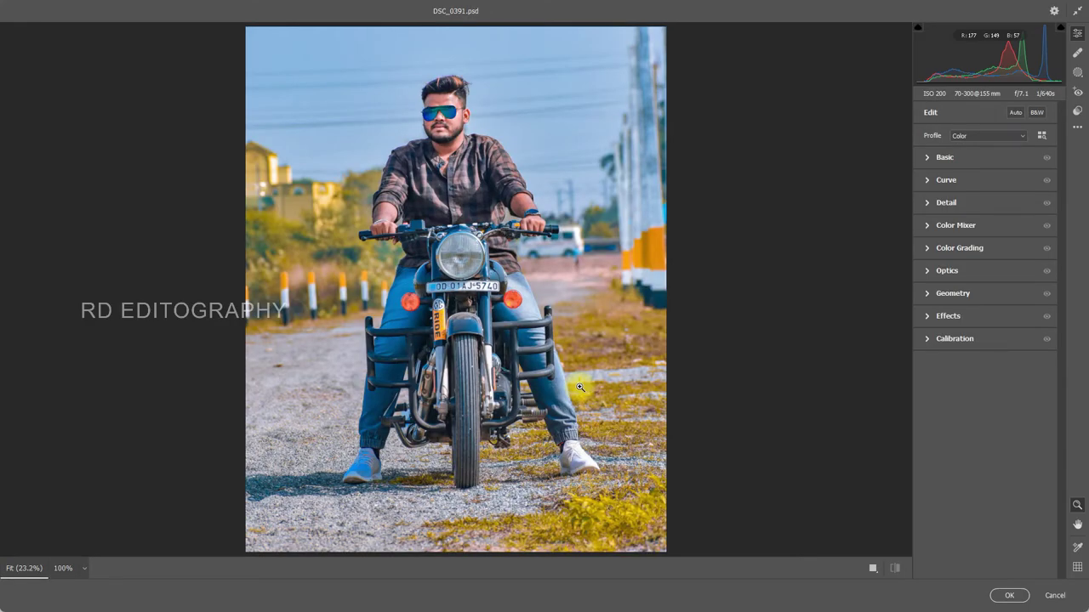
click(927, 157)
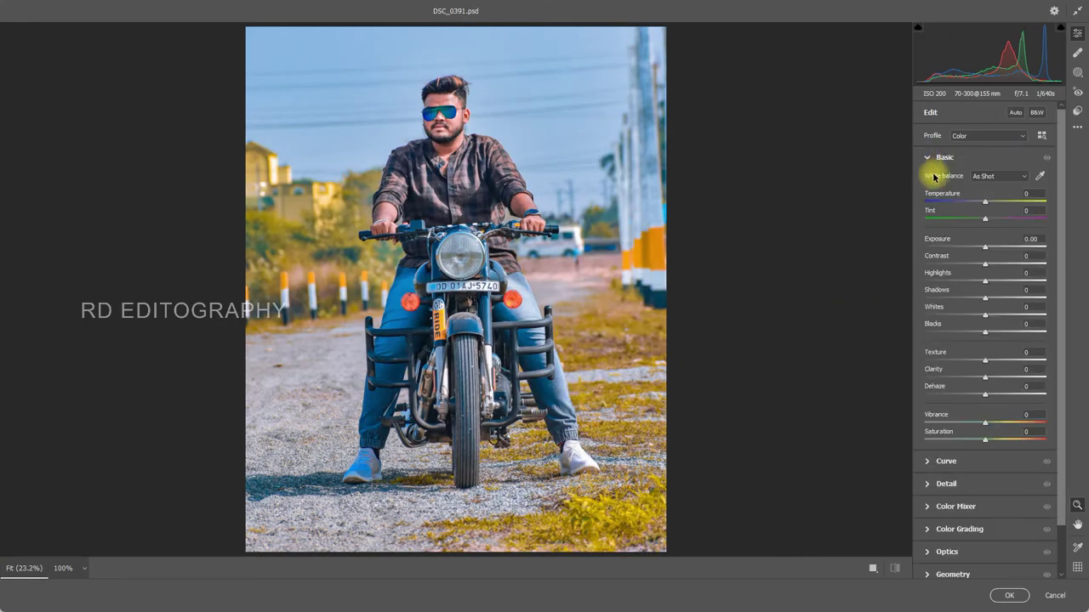
drag(986, 300, 1027, 307)
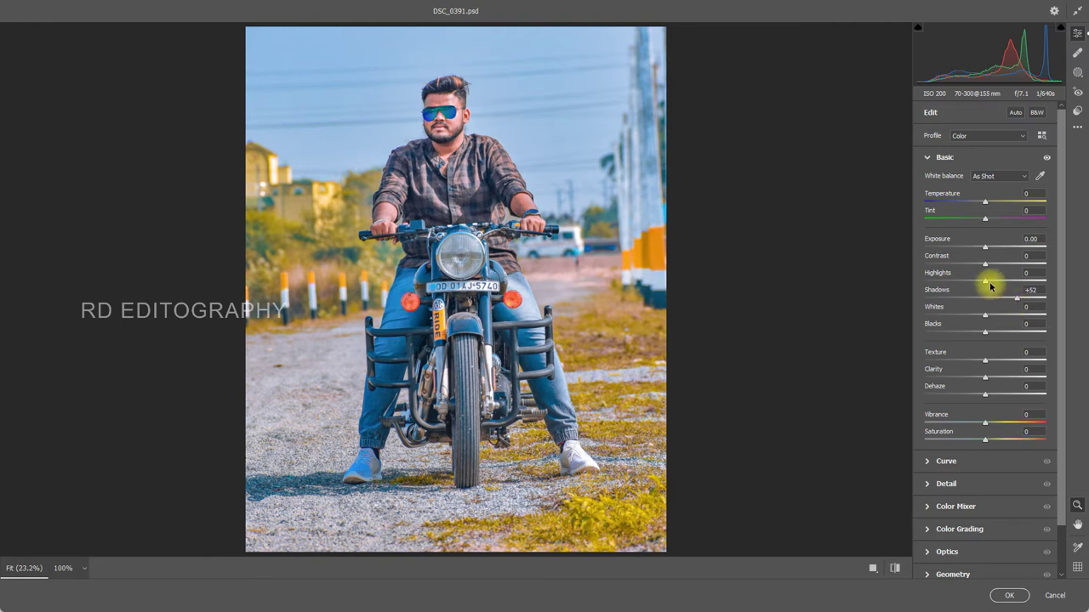
mouse_move(984, 337)
mouse_down()
mouse_move(969, 335)
mouse_move(1032, 346)
mouse_move(993, 343)
mouse_up()
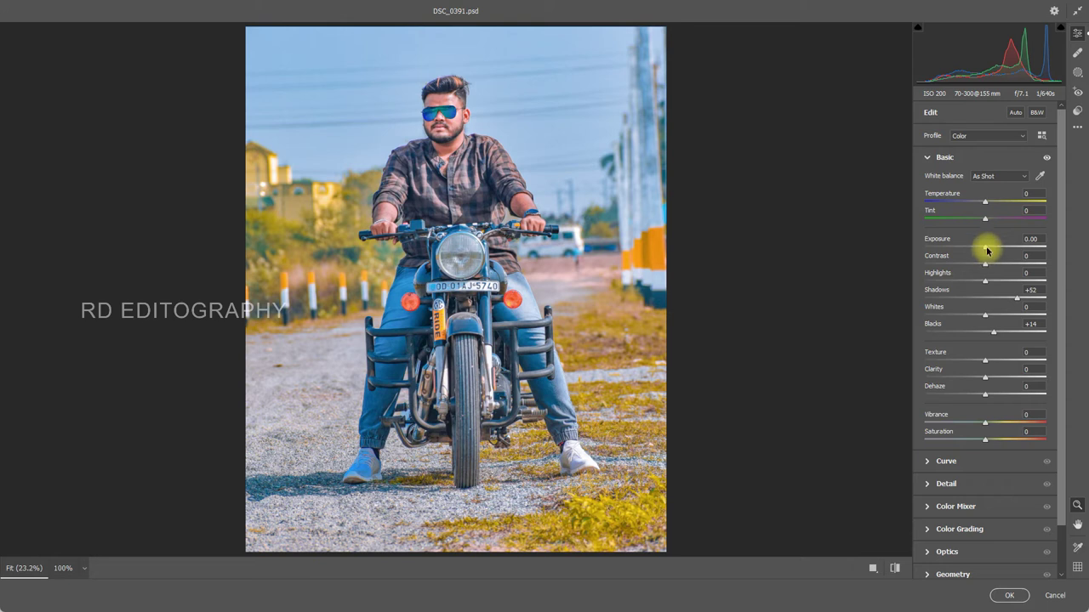
drag(985, 250, 986, 252)
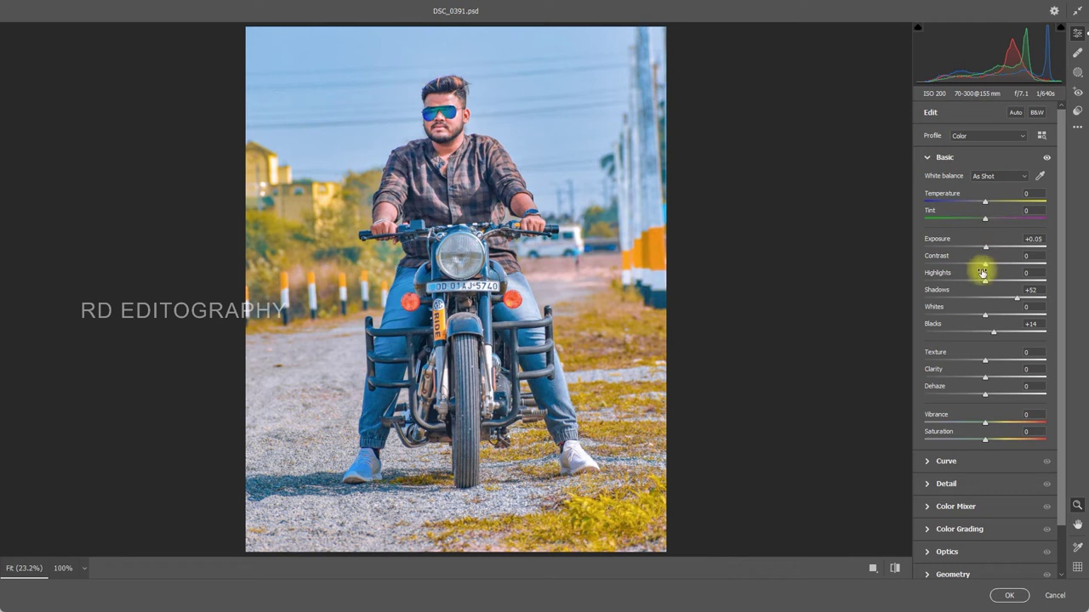
click(927, 159)
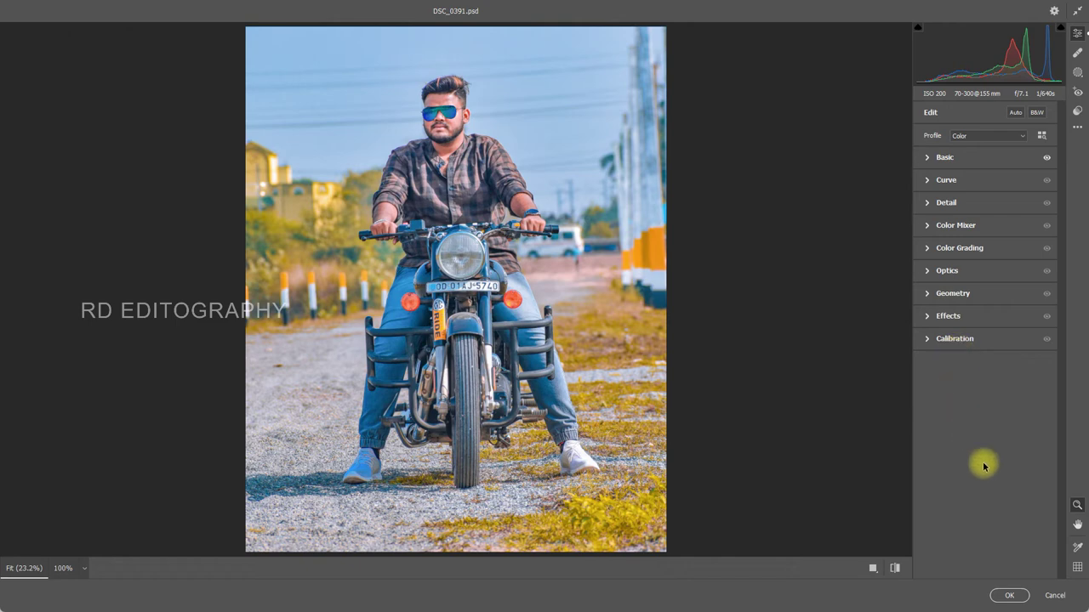
click(1009, 596)
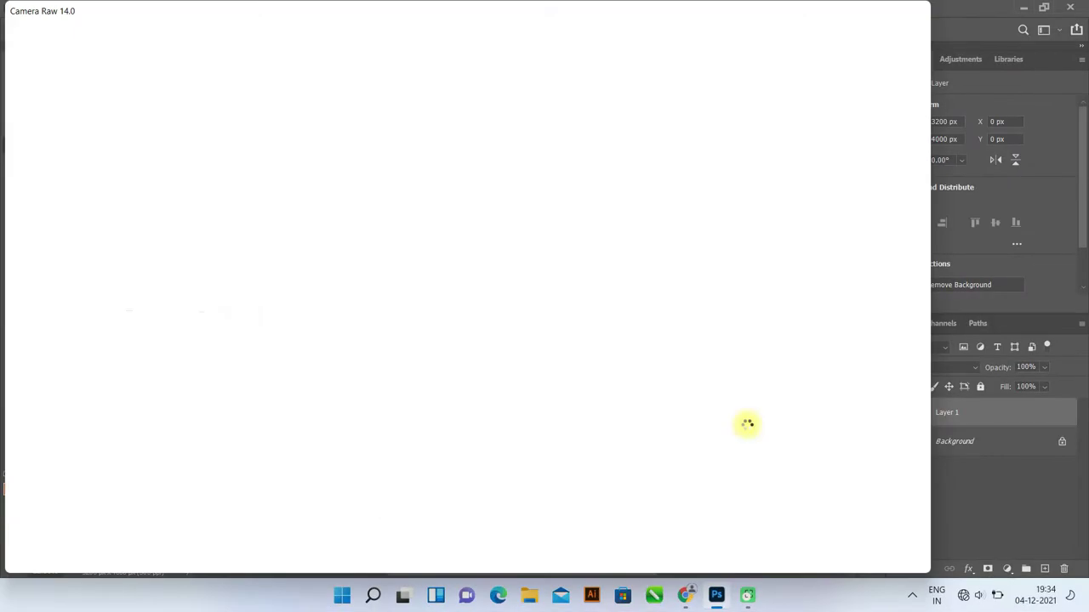
key(ctrl+minus)
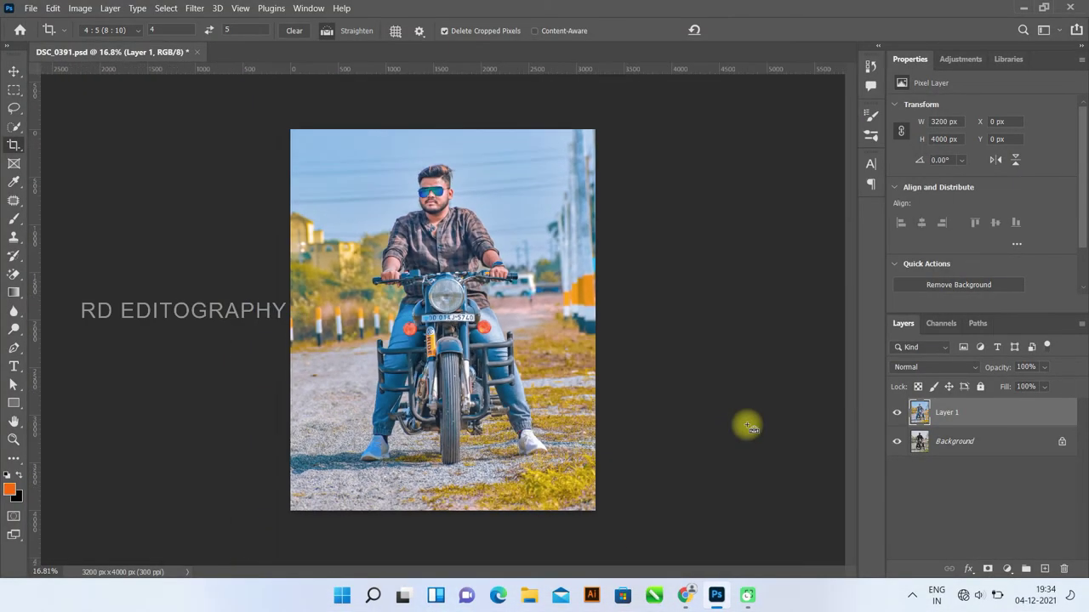
scroll(489, 439, up, 1)
scroll(497, 442, up, 1)
scroll(506, 445, down, 1)
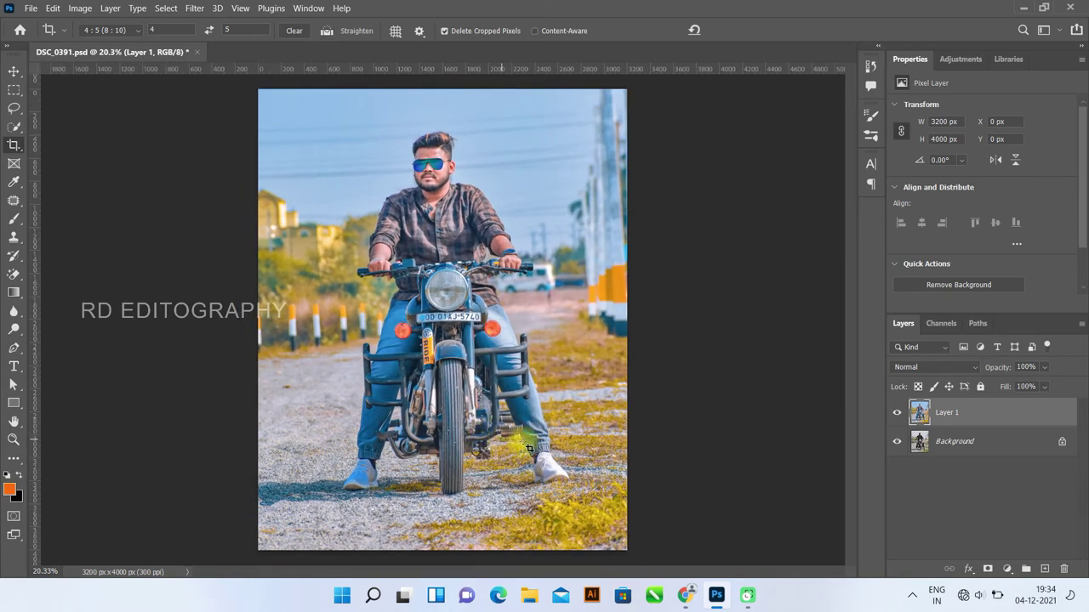
click(896, 411)
click(895, 412)
click(896, 412)
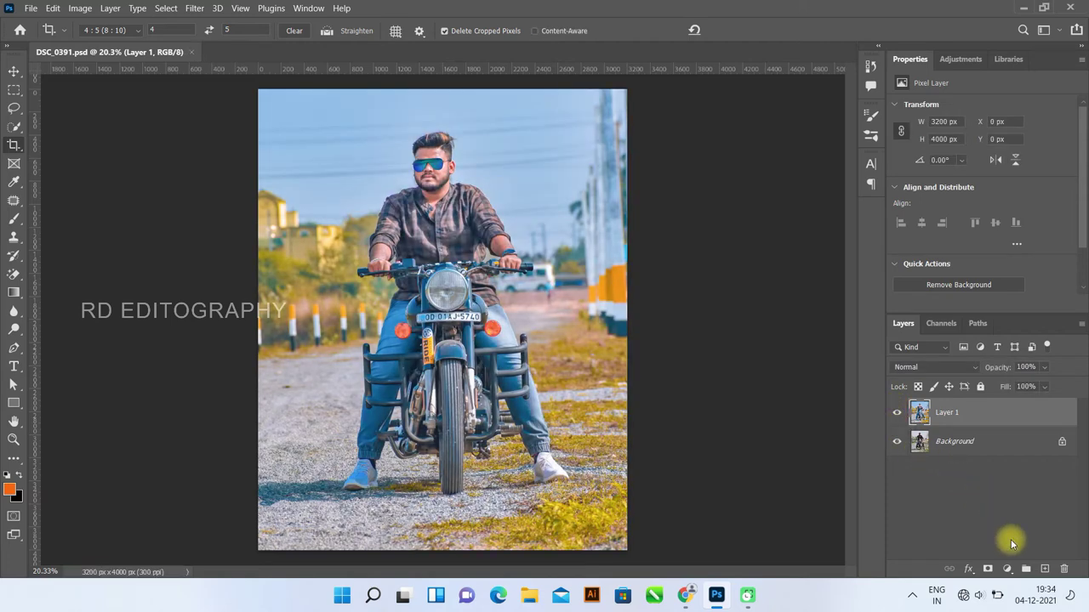
click(1007, 569)
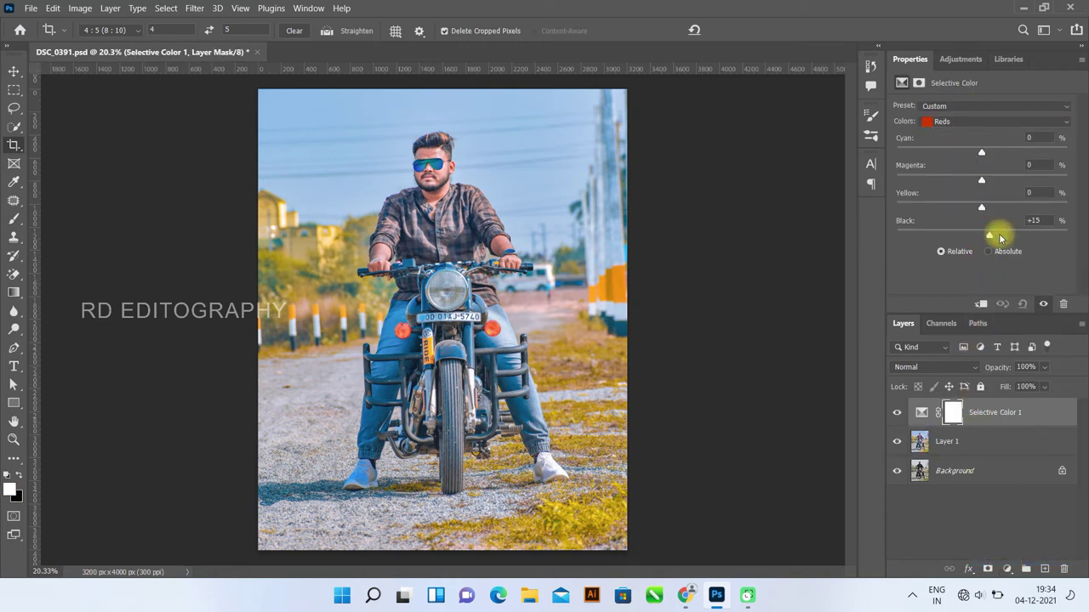
Step: Set the Reds' Black to -42% and toggle the layer on and off to compare
mouse_move(1015, 237)
mouse_down()
mouse_move(930, 247)
mouse_move(954, 253)
mouse_up()
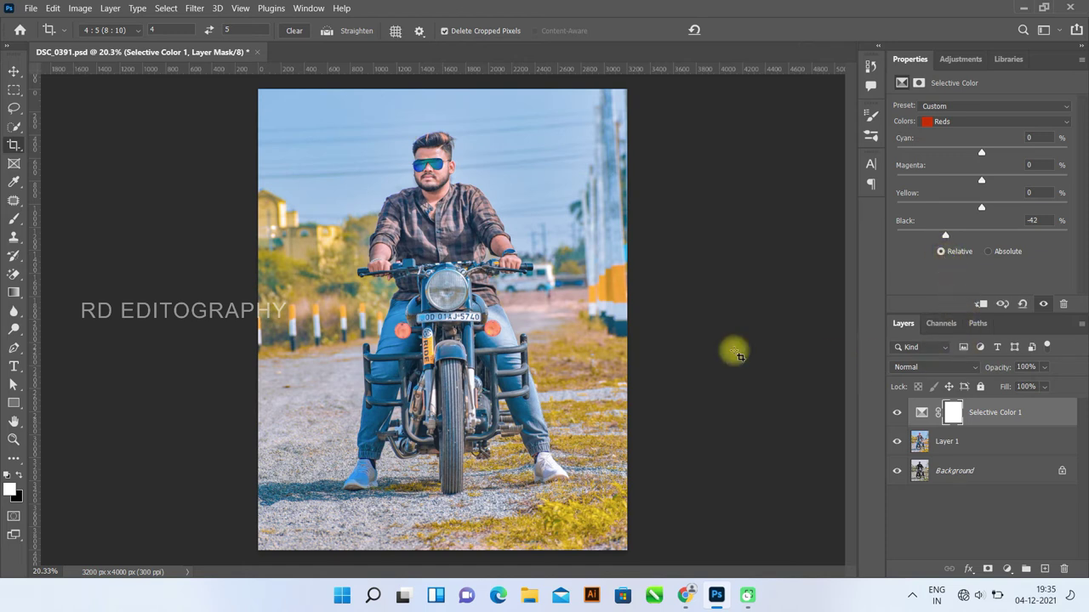
scroll(421, 162, up, 2)
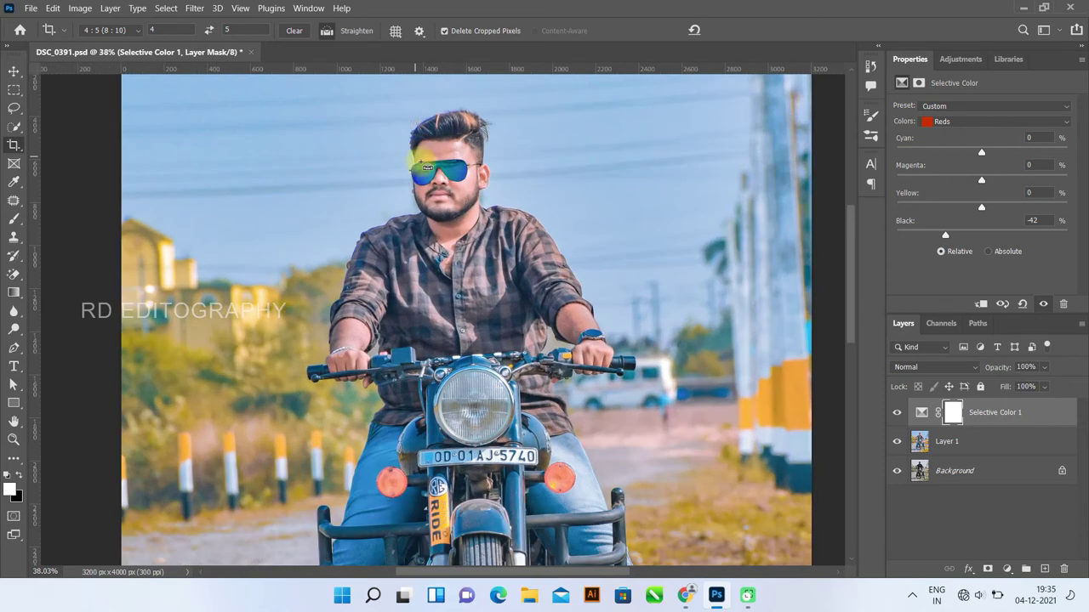
scroll(432, 174, up, 1)
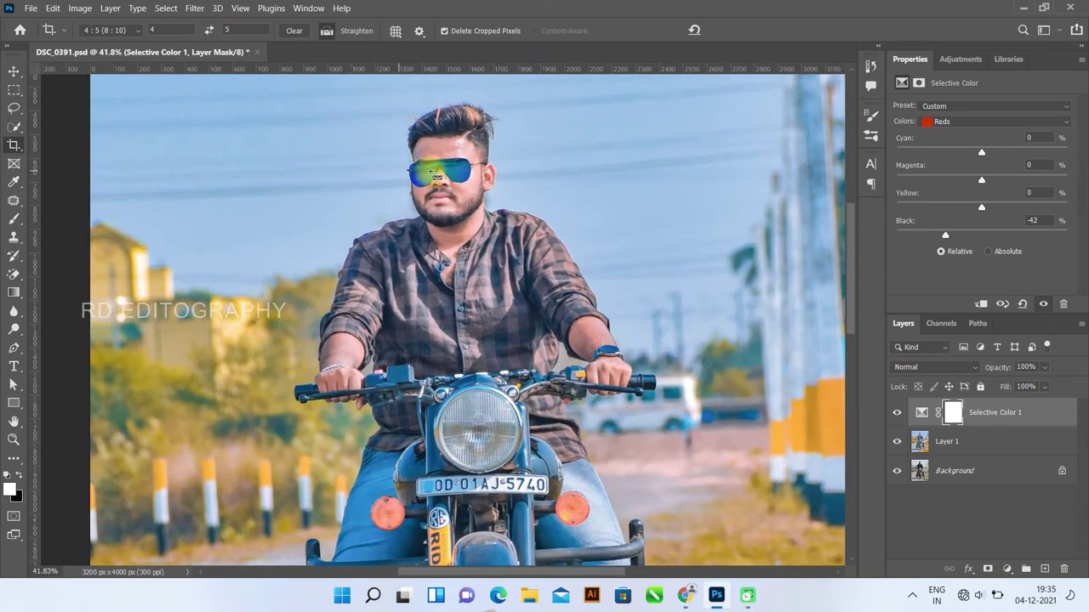
click(897, 413)
click(897, 414)
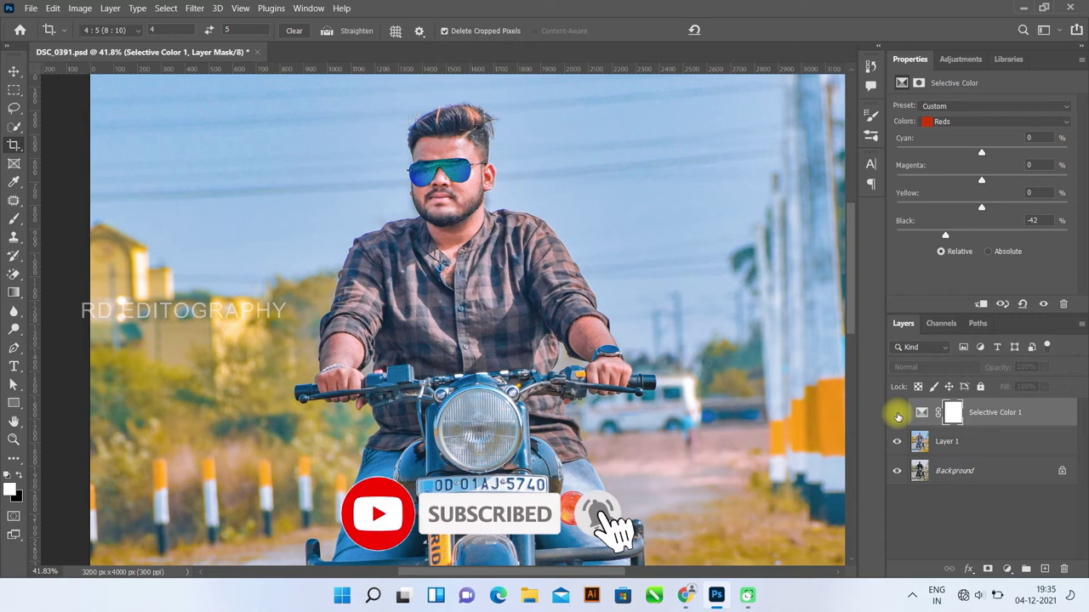
click(897, 415)
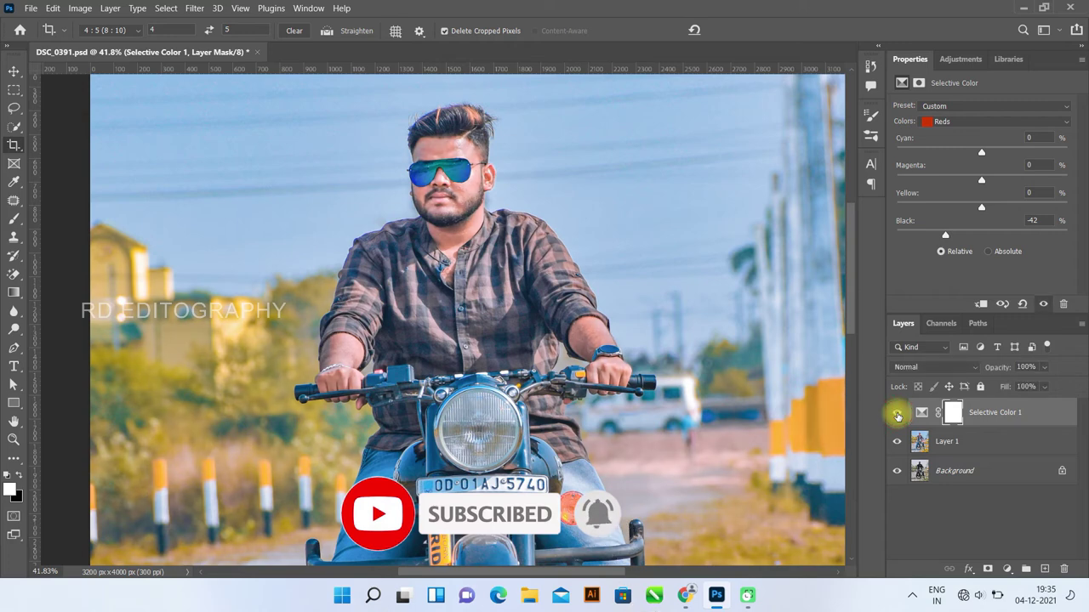
Step: Toggle Selective Color 1 visibility repeatedly to compare, ending with it visible
scroll(562, 279, down, 3)
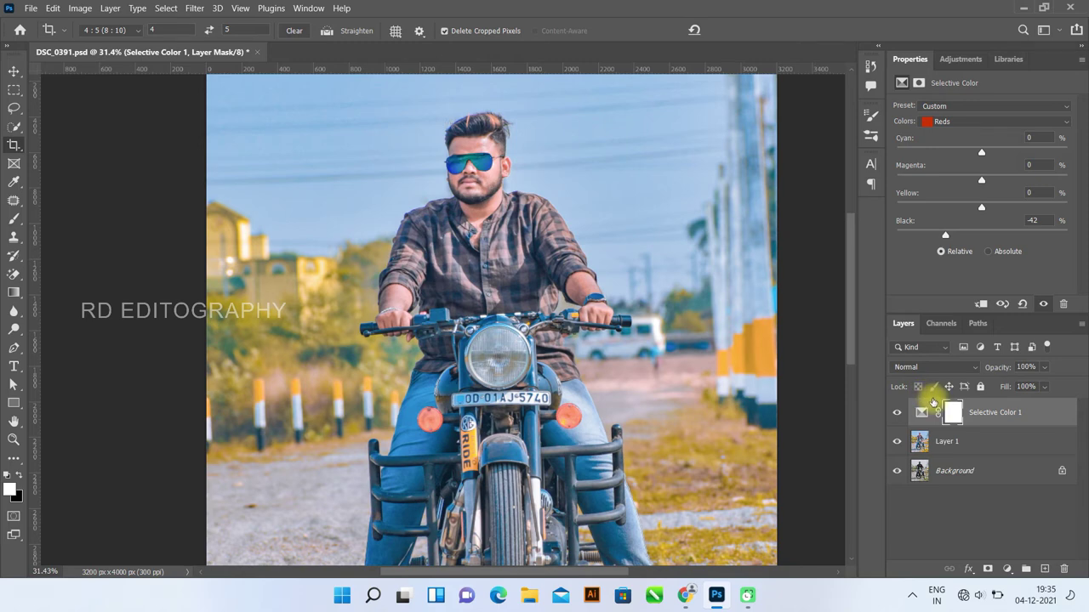
scroll(875, 406, down, 2)
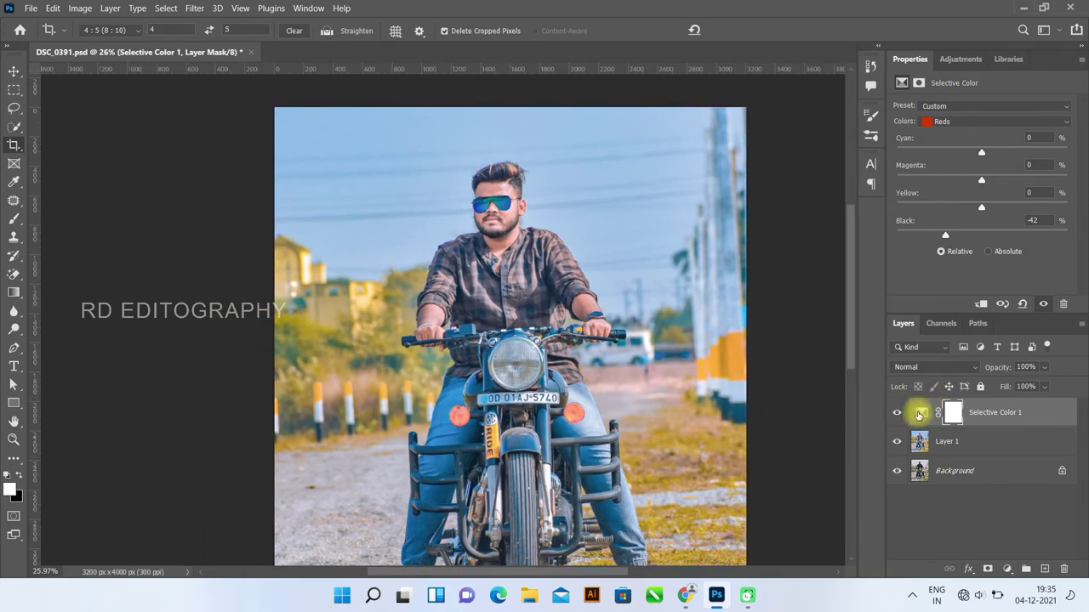
click(896, 415)
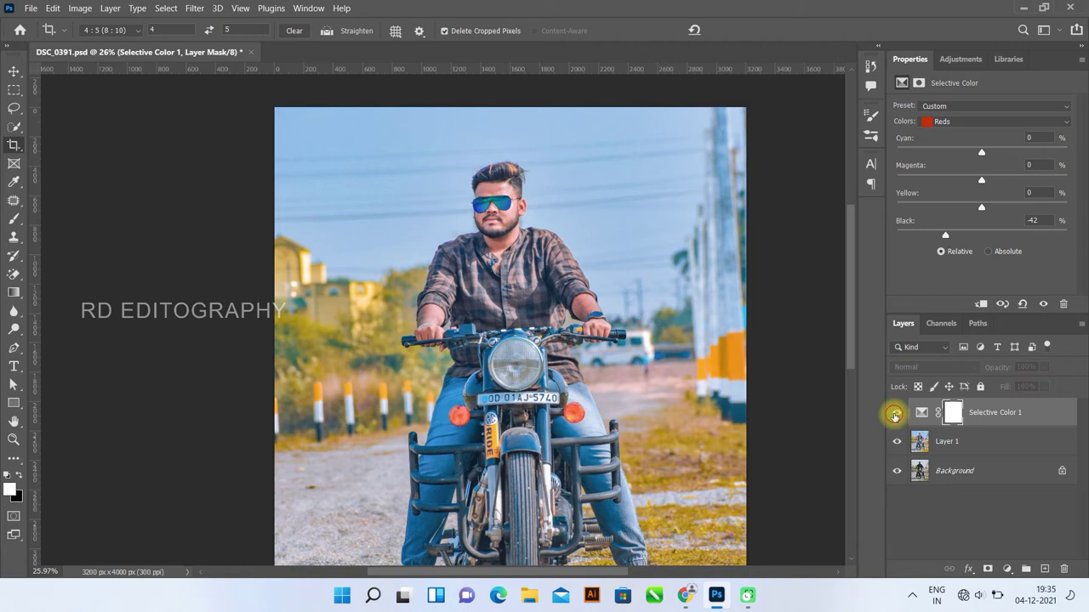
click(894, 416)
click(895, 415)
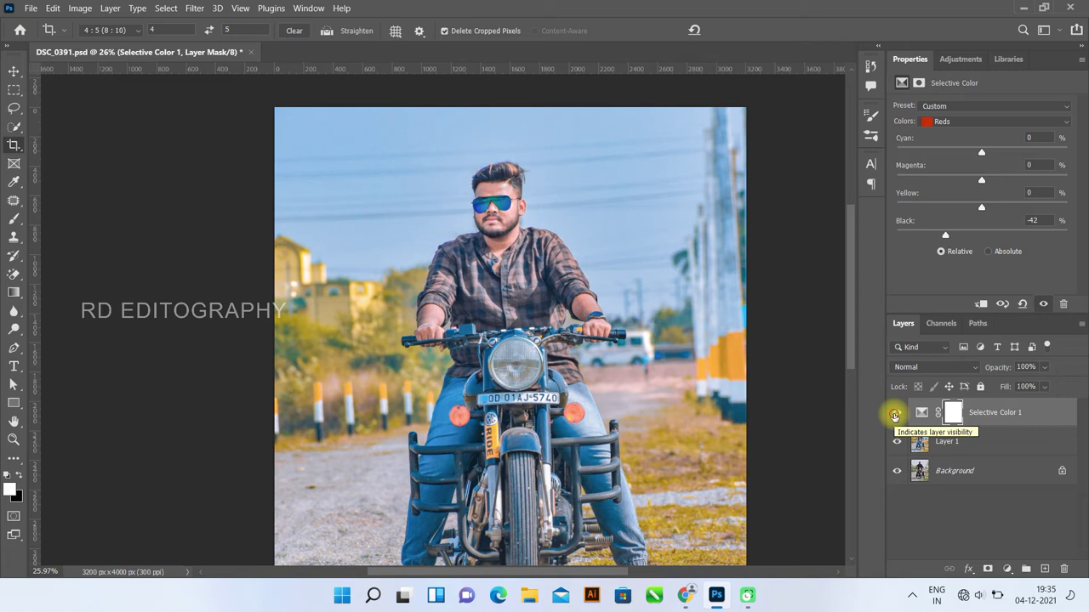
click(895, 416)
click(895, 415)
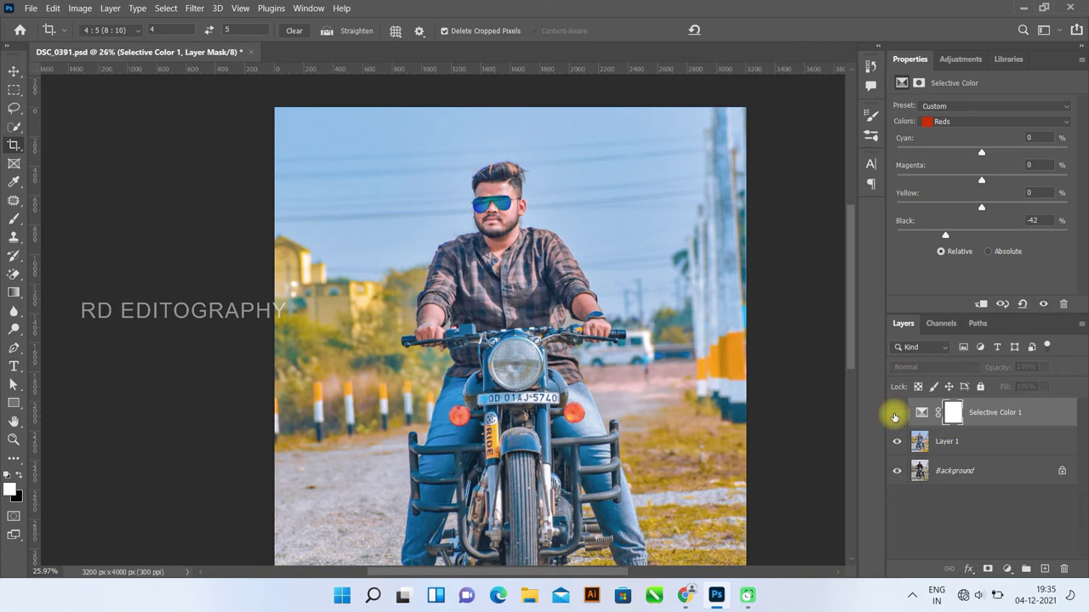
click(894, 415)
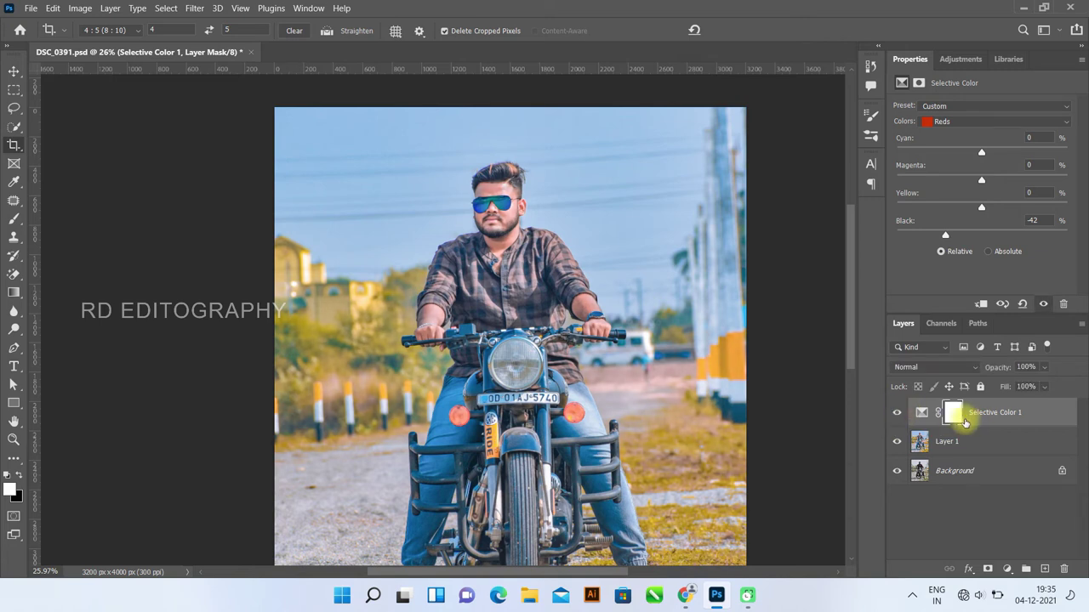
click(14, 218)
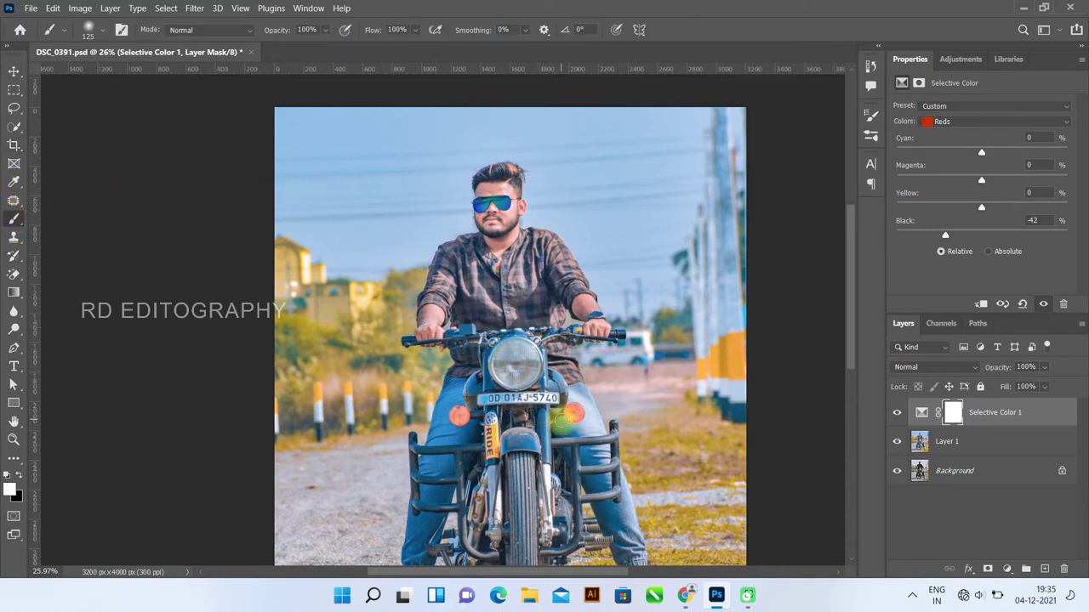
Step: Paint black on the Selective Color 1 mask over both tail lights and the yellow plate
mouse_move(571, 409)
mouse_down()
mouse_move(578, 422)
mouse_move(569, 415)
mouse_up()
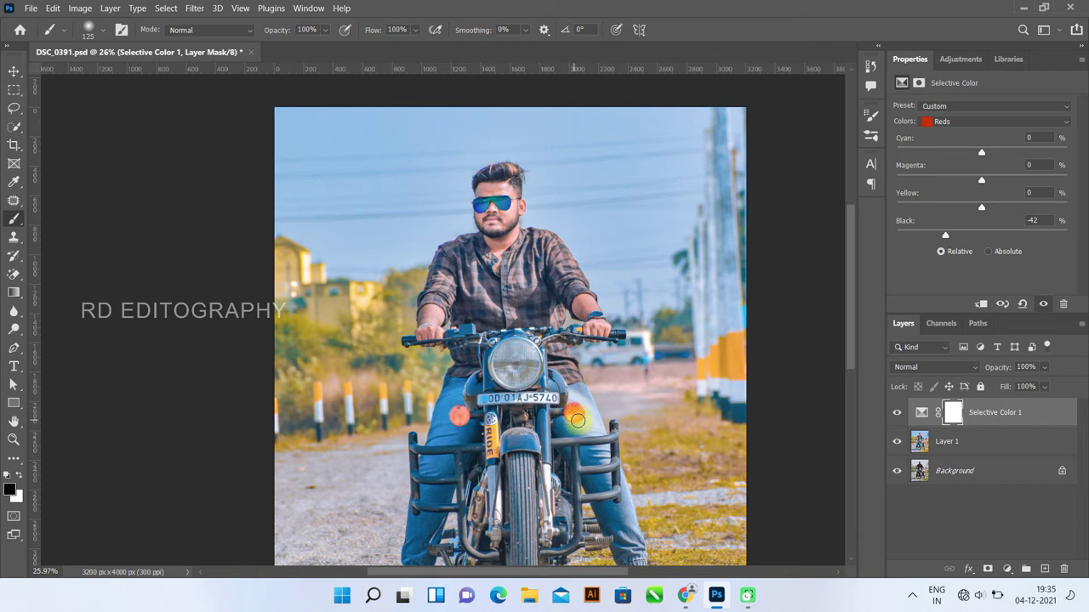
drag(459, 417, 463, 419)
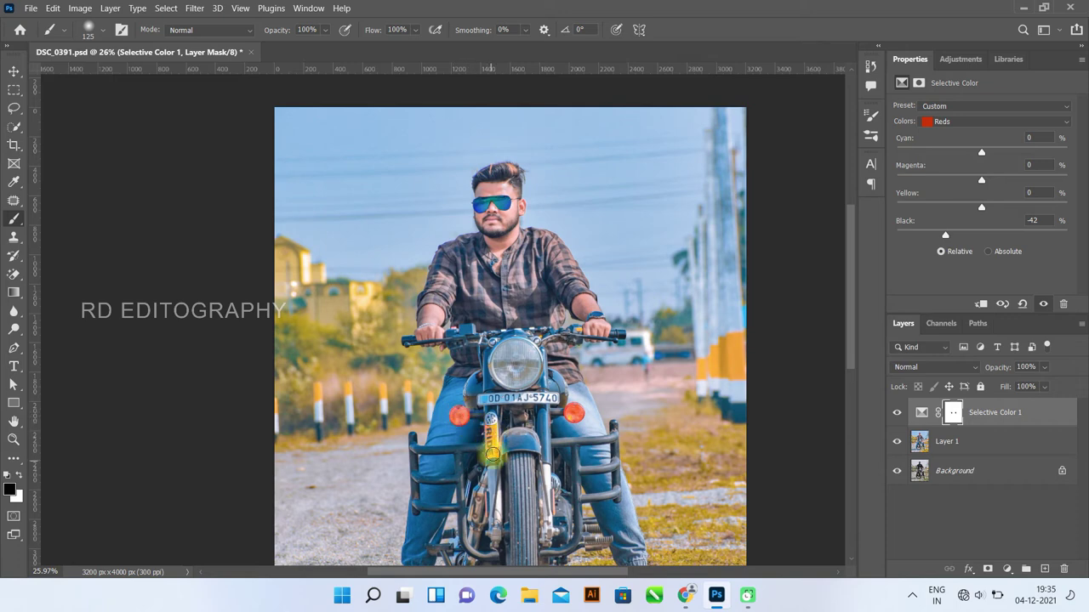
drag(495, 423, 487, 440)
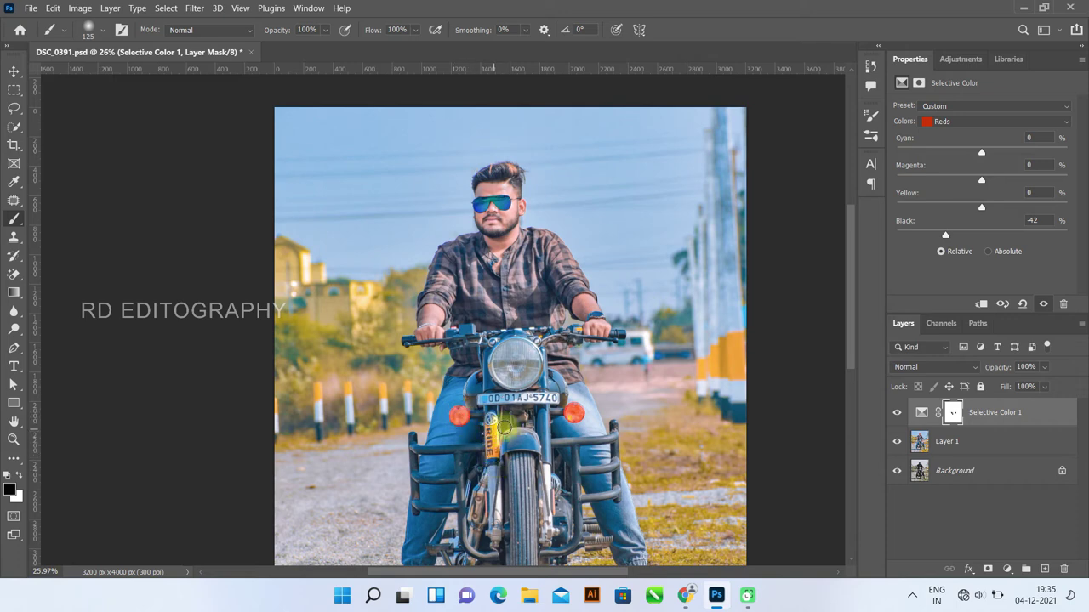
scroll(560, 437, down, 1)
scroll(560, 437, down, 3)
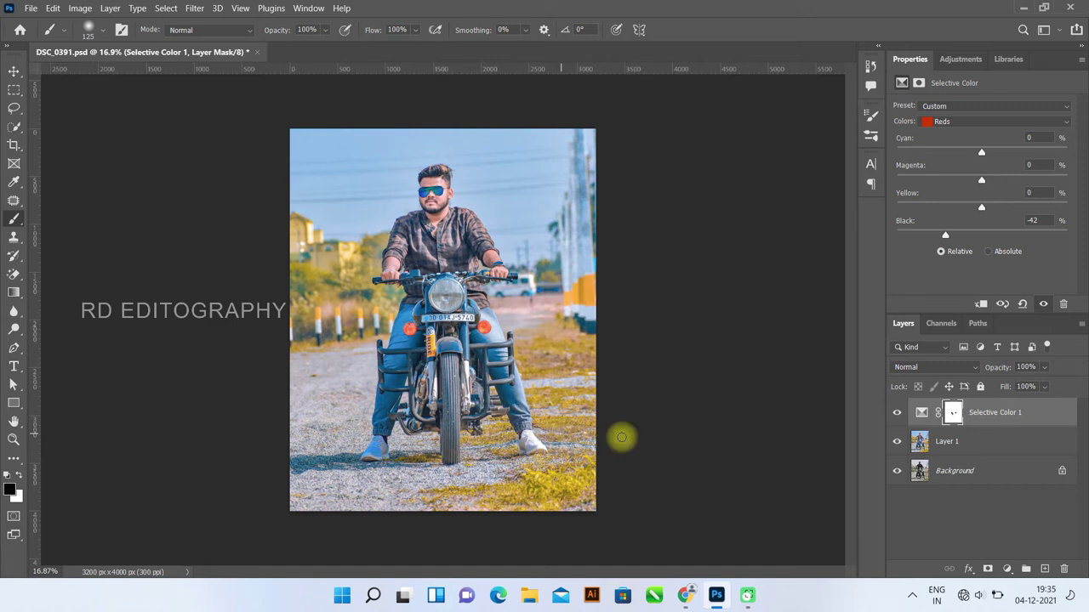
click(1007, 568)
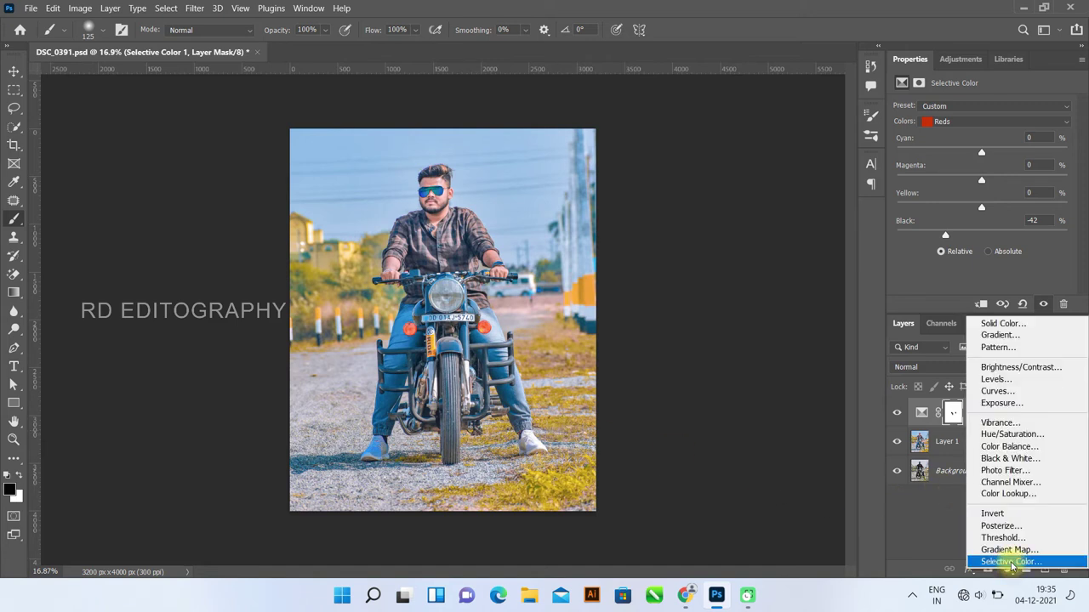
Step: Add a second Selective Color layer targeting Yellows, with Black raised to +45
click(972, 121)
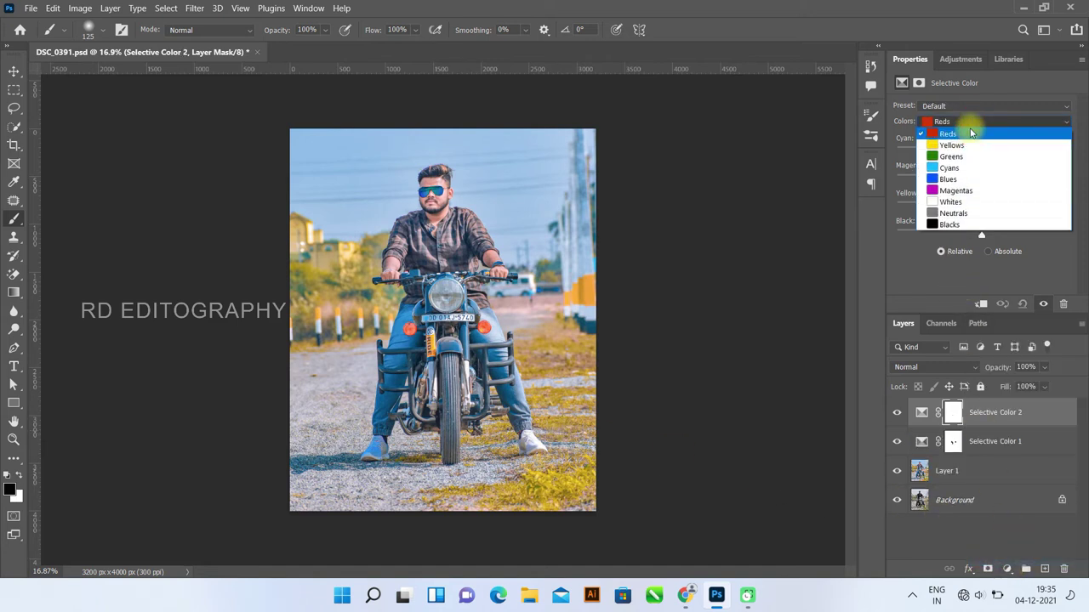
click(972, 146)
mouse_move(983, 237)
mouse_down()
mouse_move(1008, 237)
mouse_move(973, 237)
mouse_move(1010, 242)
mouse_up()
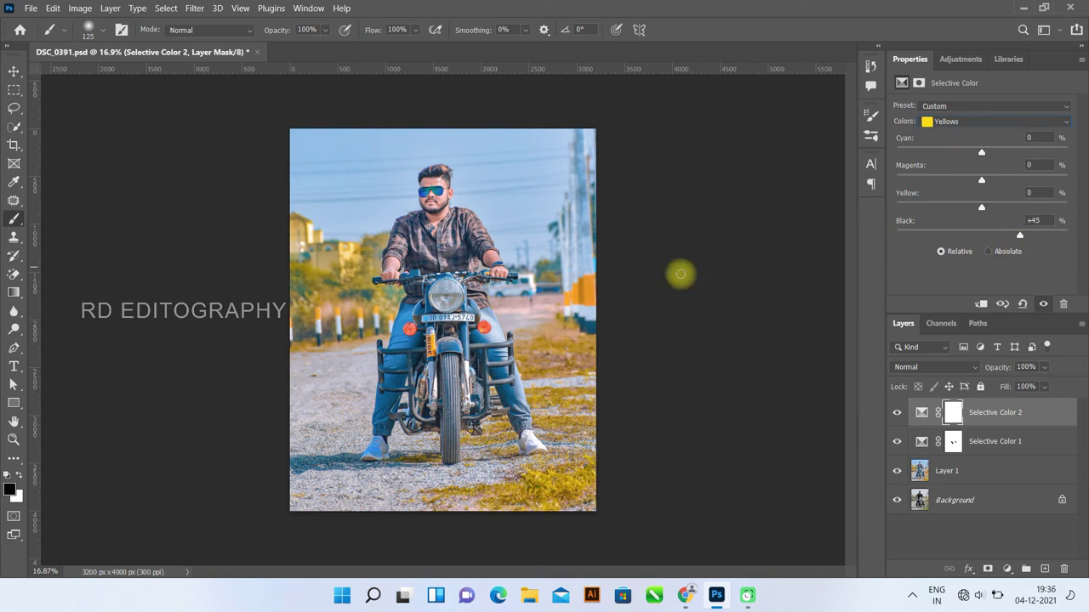
click(987, 470)
click(991, 413)
Step: Set the Yellows to Yellow +22, Magenta +10 and Cyan -42
scroll(537, 338, up, 1)
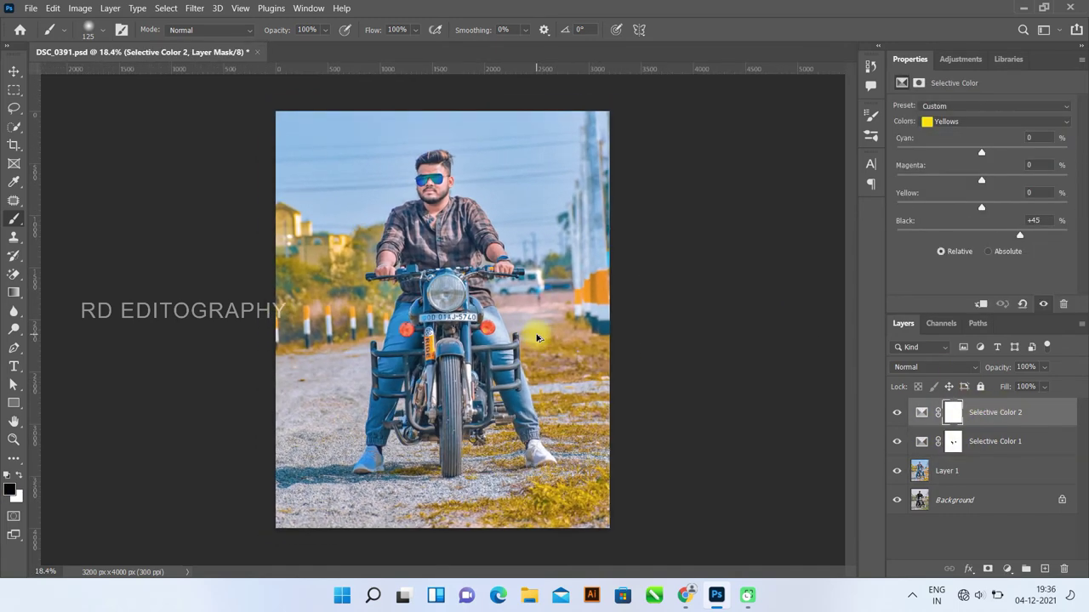
scroll(537, 338, up, 1)
scroll(537, 336, up, 1)
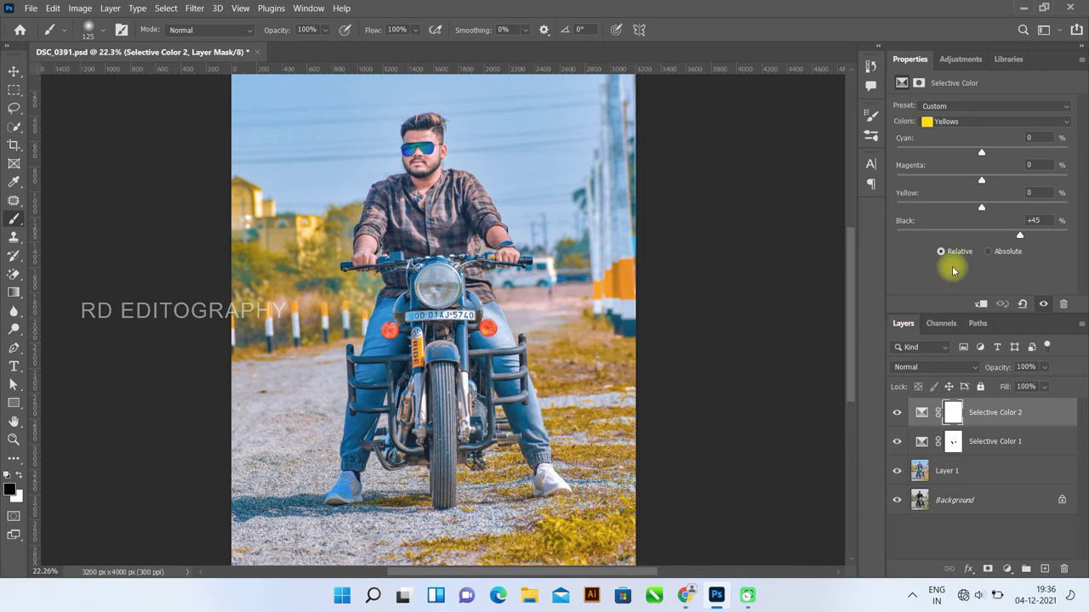
mouse_move(982, 210)
mouse_down()
mouse_move(1020, 210)
mouse_move(902, 210)
mouse_move(1030, 229)
mouse_up()
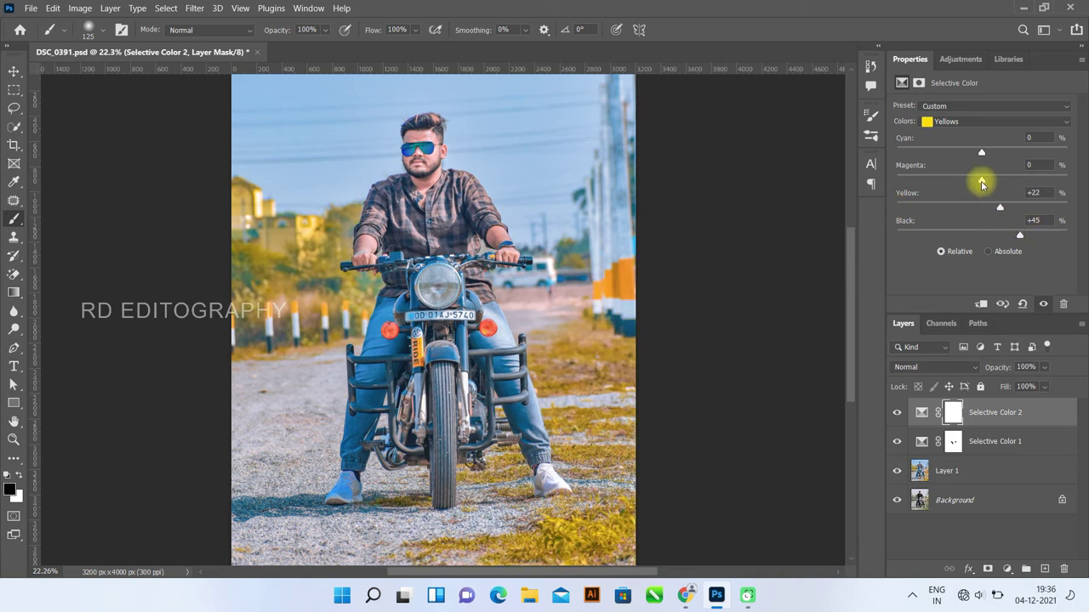
mouse_move(983, 183)
mouse_down()
mouse_move(1058, 187)
mouse_move(903, 187)
mouse_move(991, 187)
mouse_up()
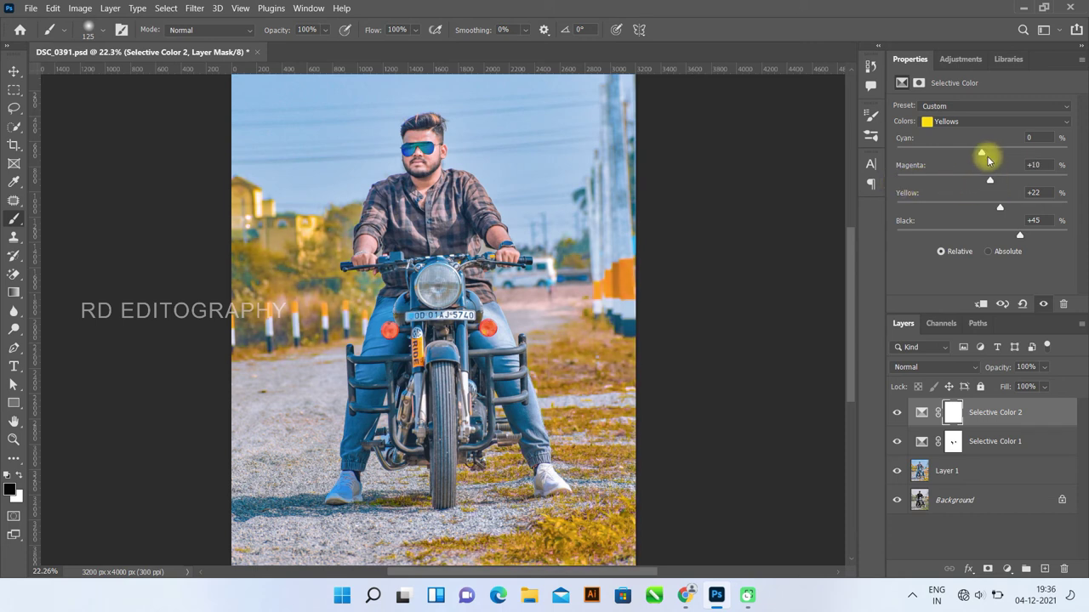
mouse_move(981, 152)
mouse_down()
mouse_move(1069, 158)
mouse_move(949, 161)
mouse_move(962, 164)
mouse_up()
click(970, 123)
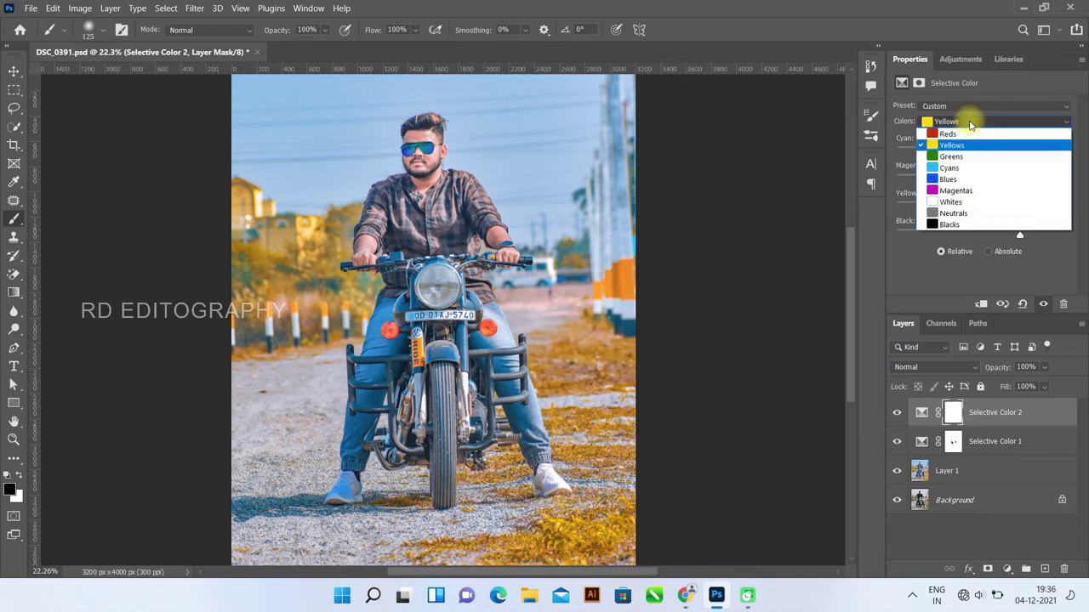
Step: Set Greens to Cyan -100, Magenta +66, Yellow +82 and Black +27
click(973, 156)
mouse_move(983, 239)
mouse_down()
mouse_move(1021, 241)
mouse_move(914, 244)
mouse_move(1006, 258)
mouse_up()
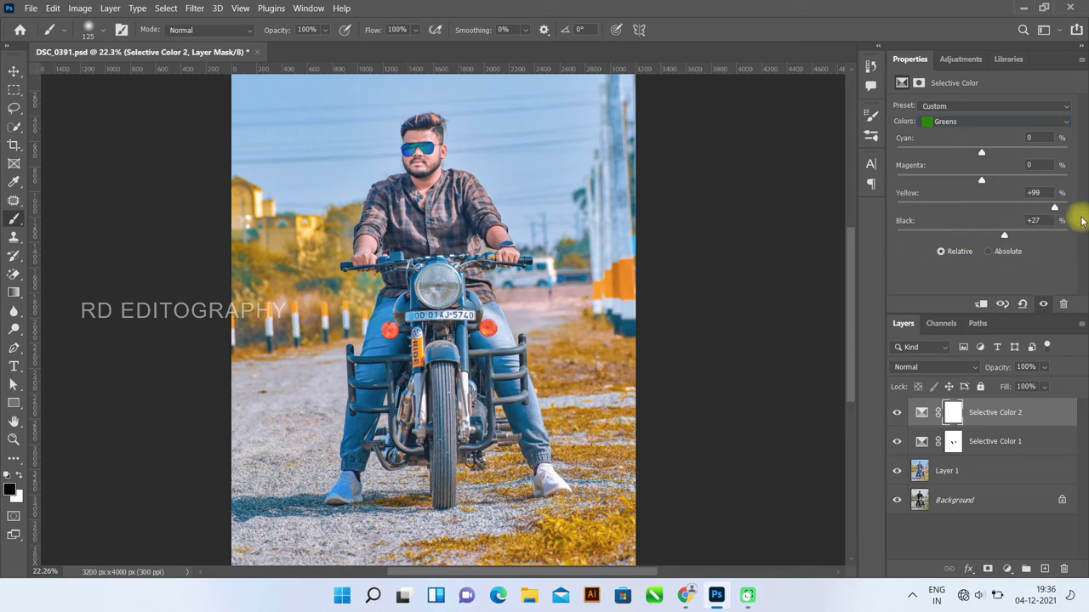
drag(982, 210, 859, 204)
mouse_move(967, 209)
mouse_down()
mouse_move(1086, 219)
mouse_move(1030, 216)
mouse_up()
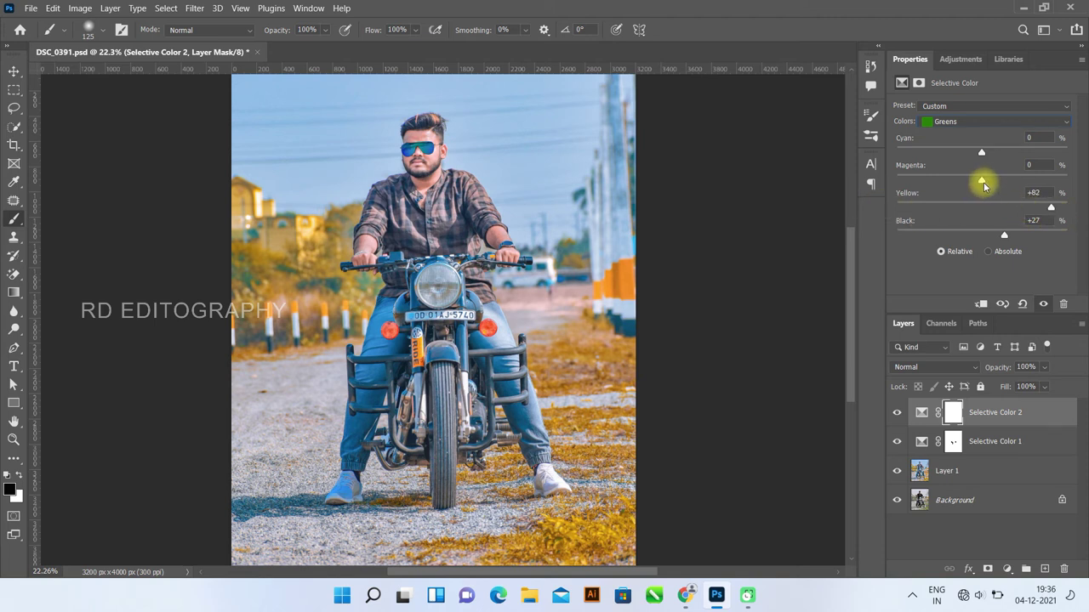
drag(980, 182, 1036, 208)
mouse_move(982, 156)
mouse_down()
mouse_move(1085, 167)
mouse_move(842, 168)
mouse_up()
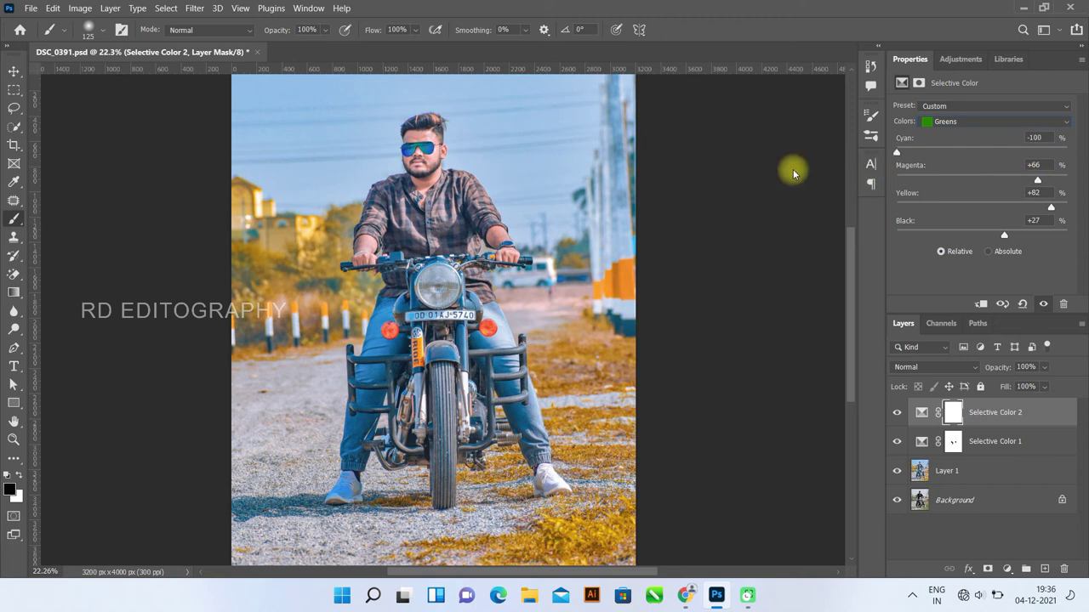
Step: Set Cyans to Cyan +74, Yellow +27 and Black +38
click(965, 128)
click(970, 167)
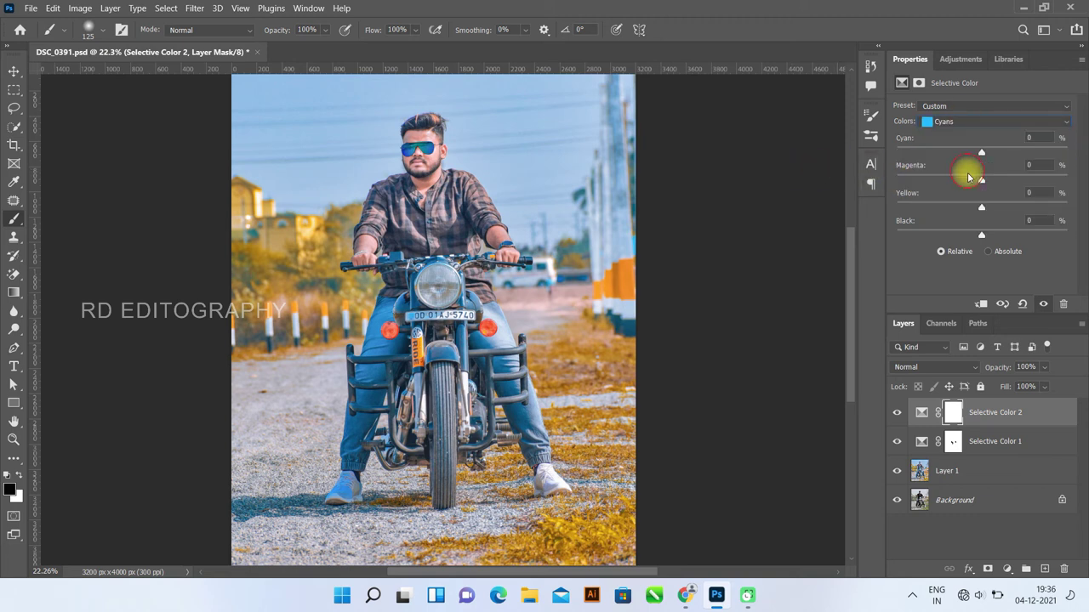
mouse_move(981, 237)
mouse_down()
mouse_move(949, 235)
mouse_move(989, 249)
mouse_up()
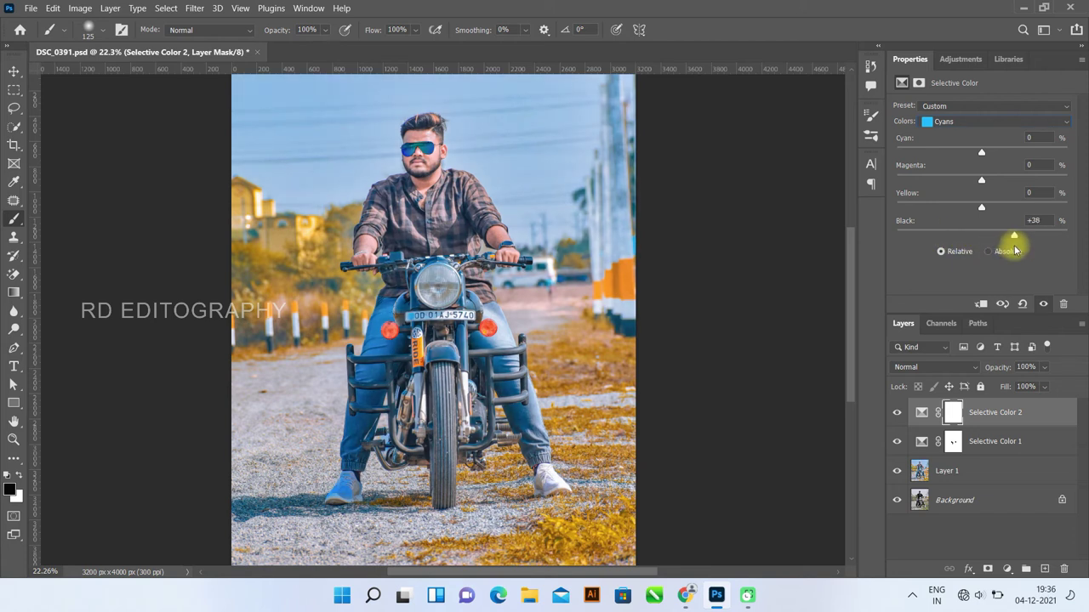
mouse_move(986, 211)
mouse_down()
mouse_move(1063, 212)
mouse_move(918, 211)
mouse_up()
mouse_move(980, 153)
mouse_down()
mouse_move(1069, 170)
mouse_move(854, 175)
mouse_move(1034, 186)
mouse_up()
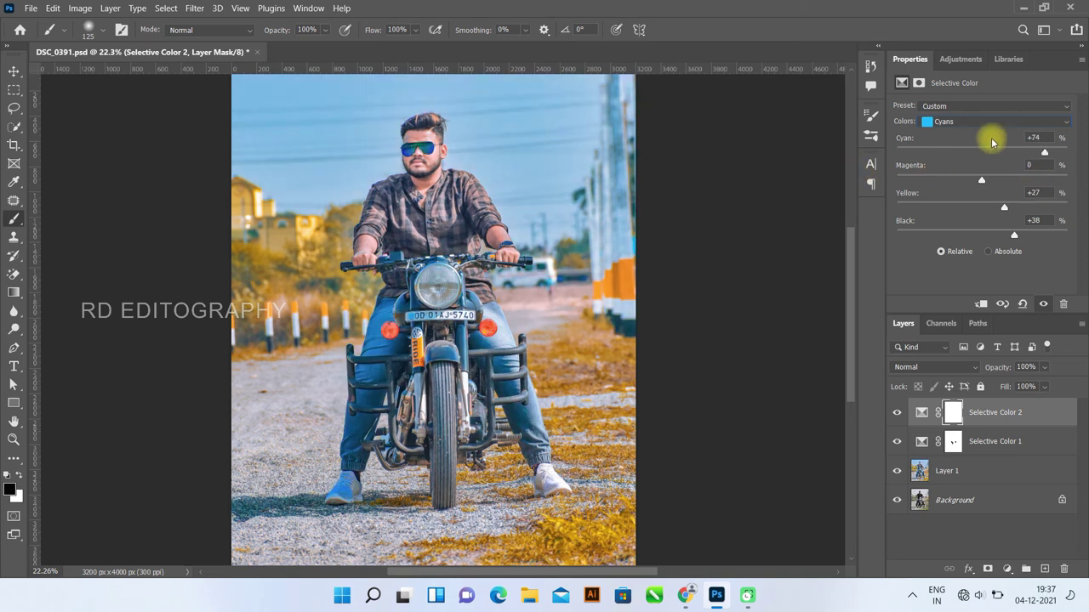
Step: Add black to Blues (+34) and Magentas (+65)
click(981, 121)
click(980, 175)
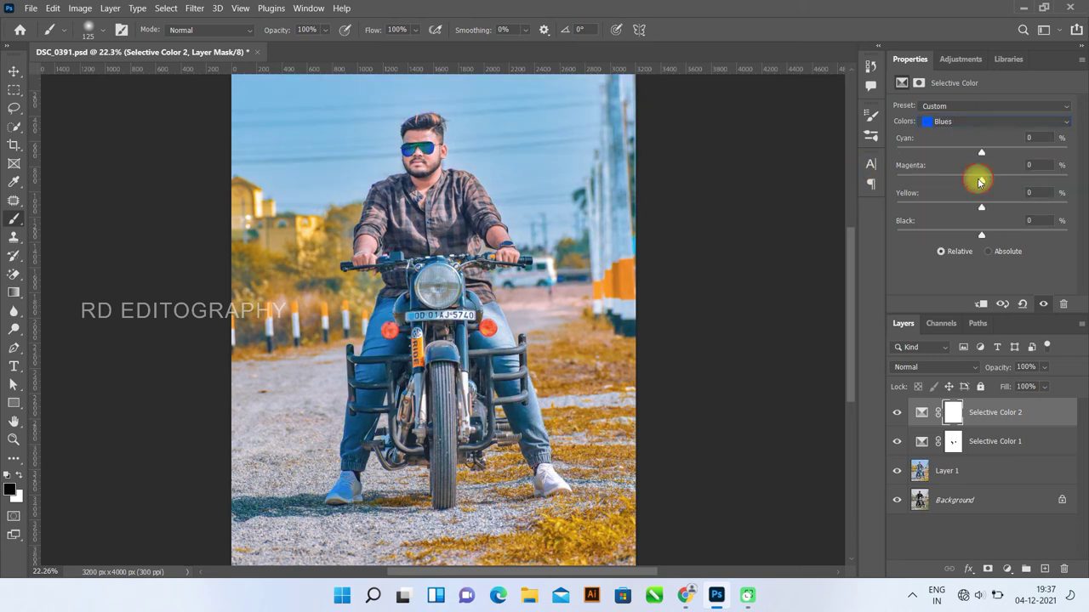
drag(983, 237, 1010, 248)
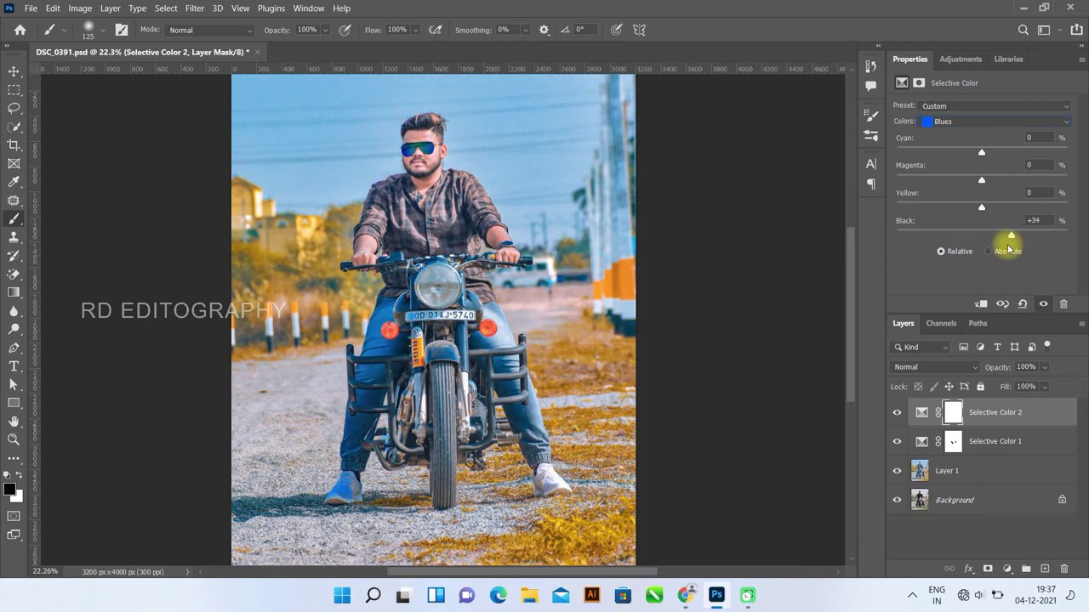
click(978, 122)
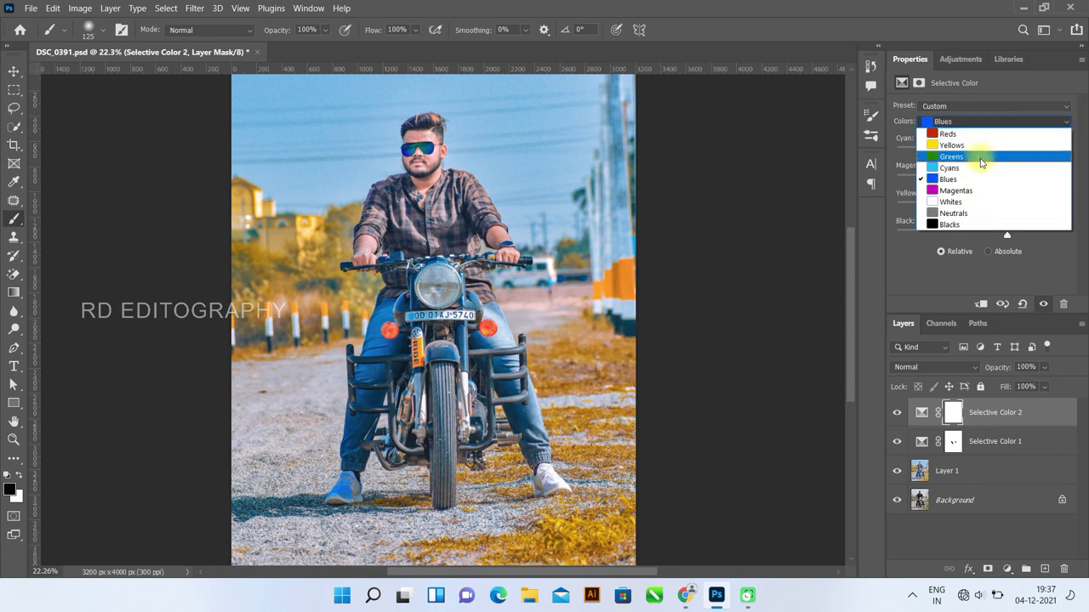
click(980, 191)
mouse_move(983, 238)
mouse_down()
mouse_move(1003, 233)
mouse_move(936, 233)
mouse_move(1042, 234)
mouse_move(953, 241)
mouse_move(1037, 255)
mouse_up()
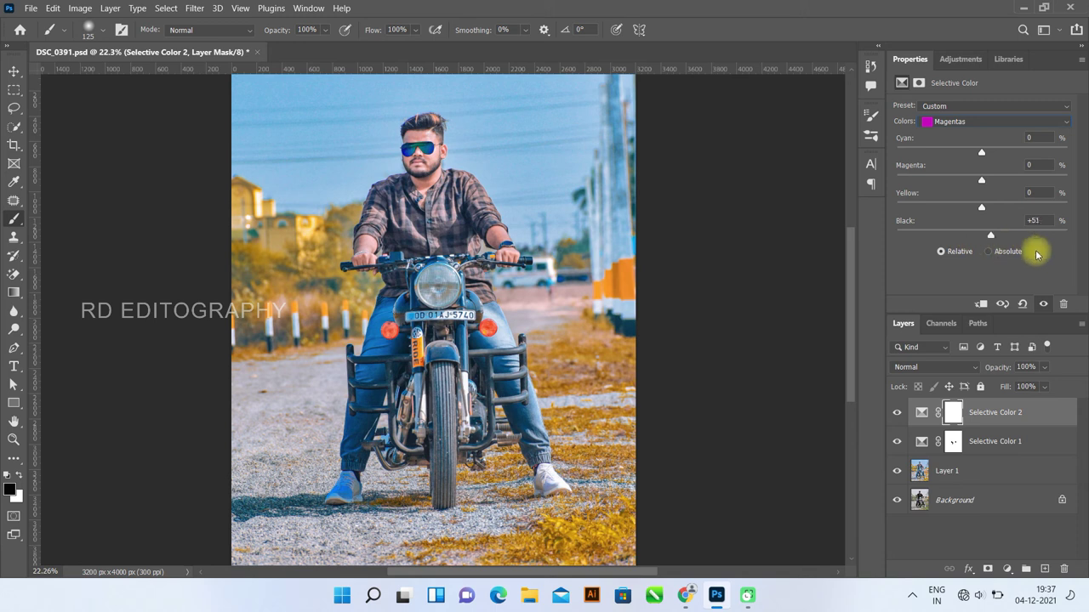
Step: Set the Whites Black slider to +28
click(971, 122)
click(986, 201)
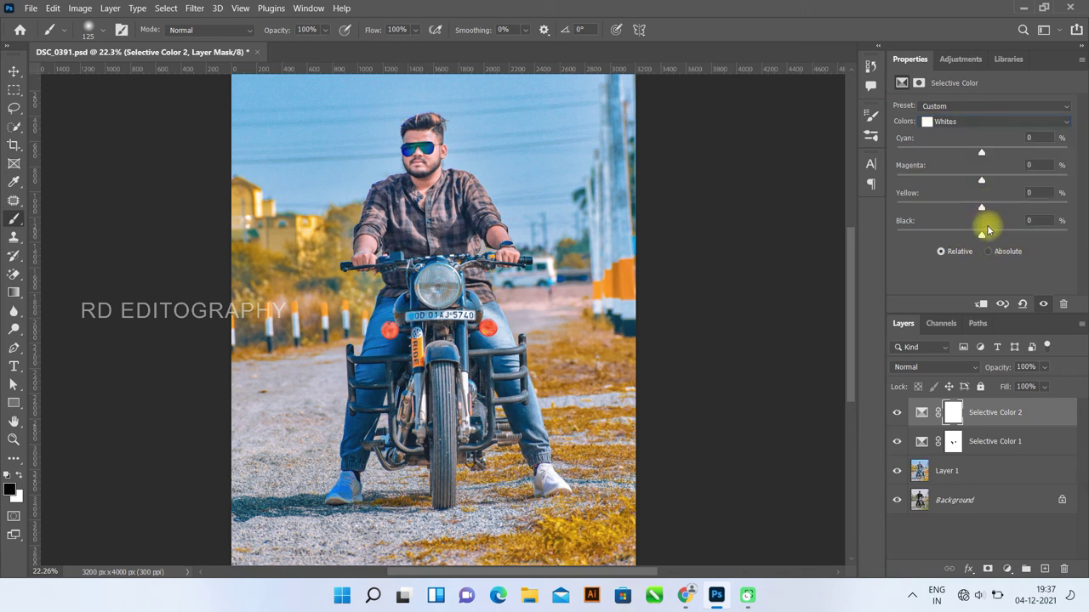
drag(983, 237, 1020, 237)
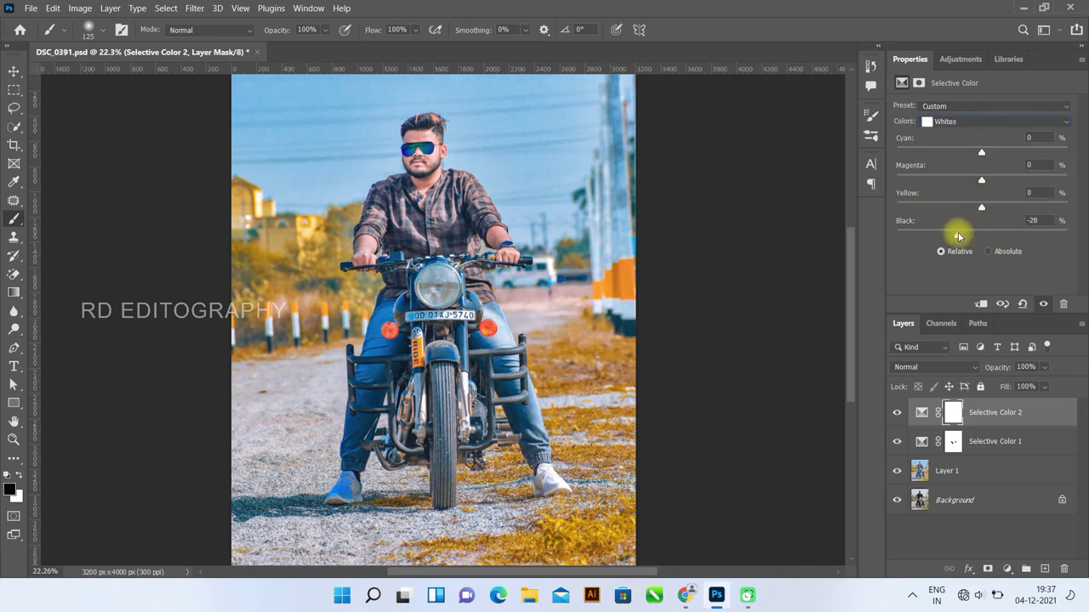
drag(1021, 238, 1001, 237)
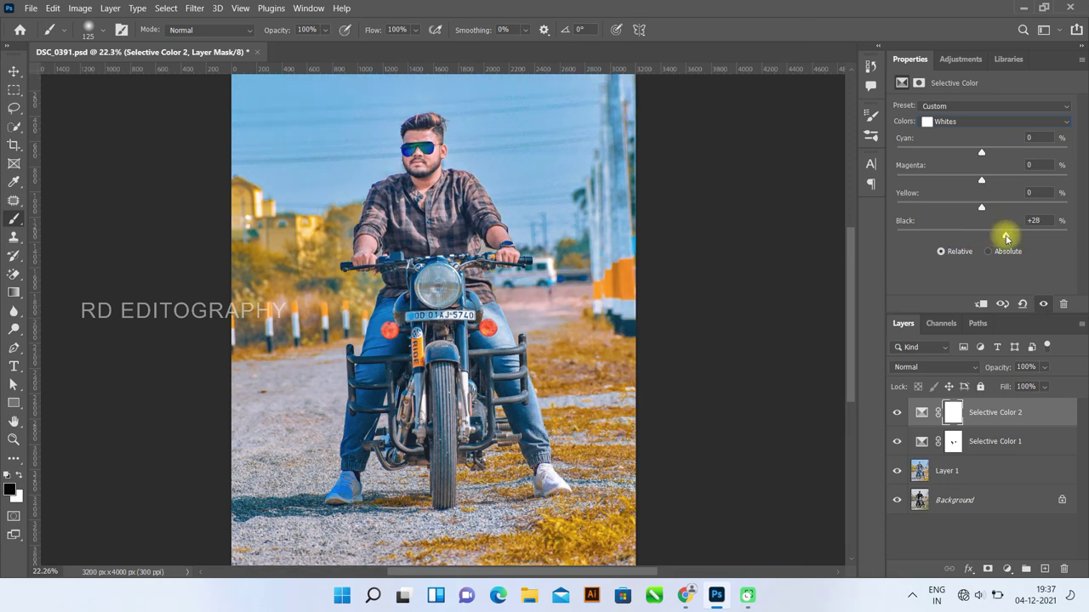
Step: Set the Black slider to +2 for Blacks and +3 for Neutrals
click(974, 122)
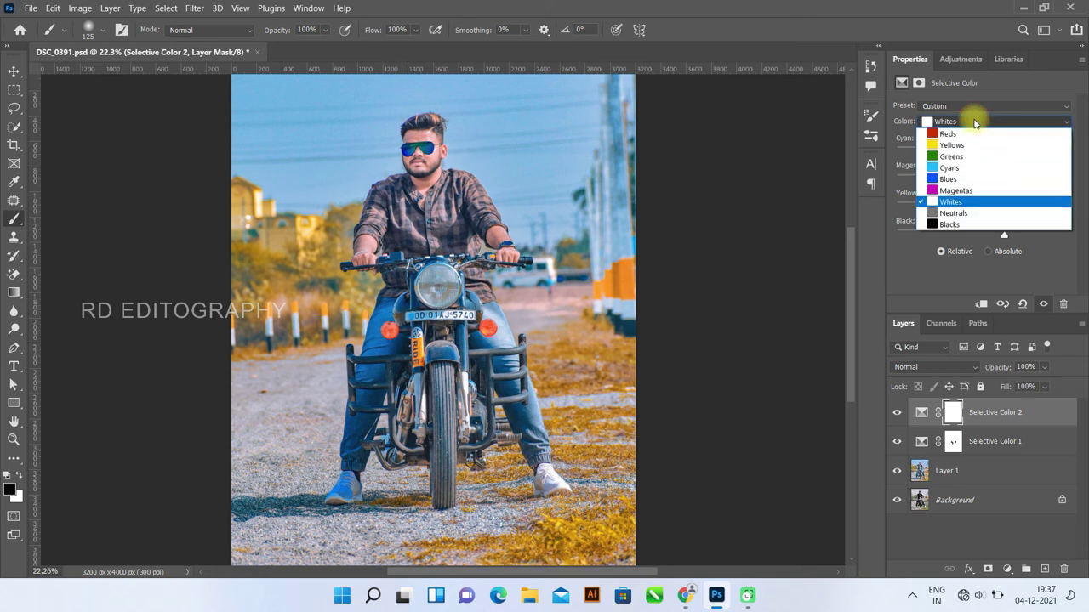
click(979, 225)
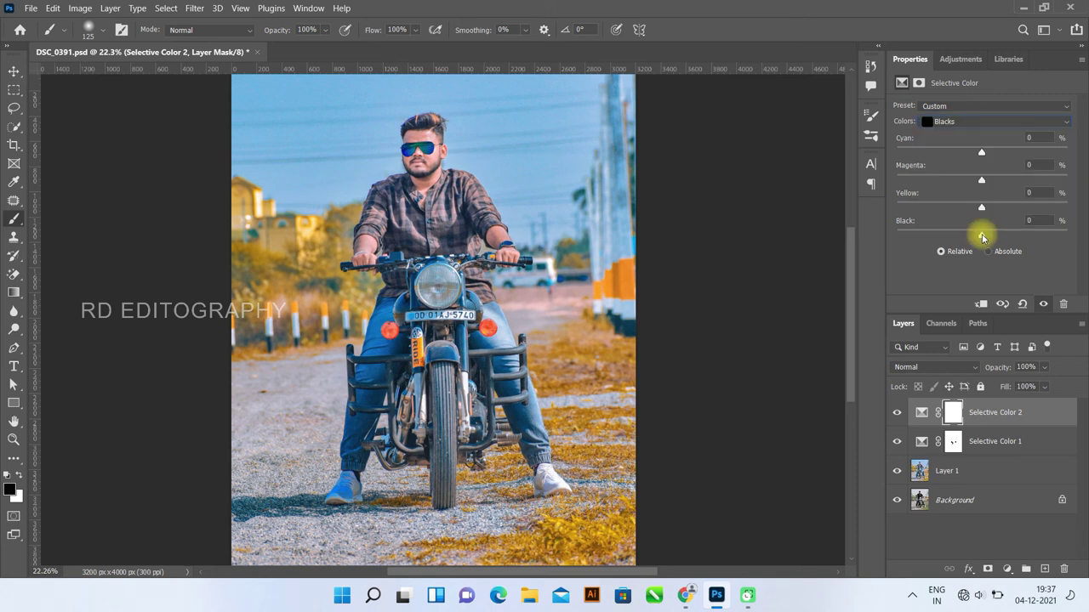
mouse_move(989, 239)
mouse_down()
mouse_move(974, 236)
mouse_move(986, 242)
mouse_up()
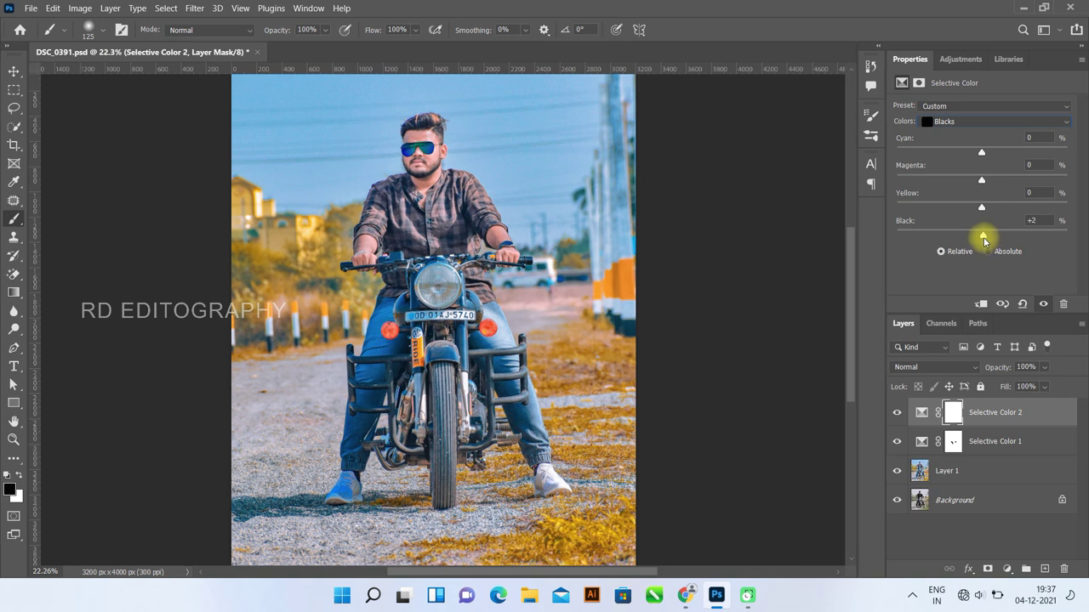
click(970, 117)
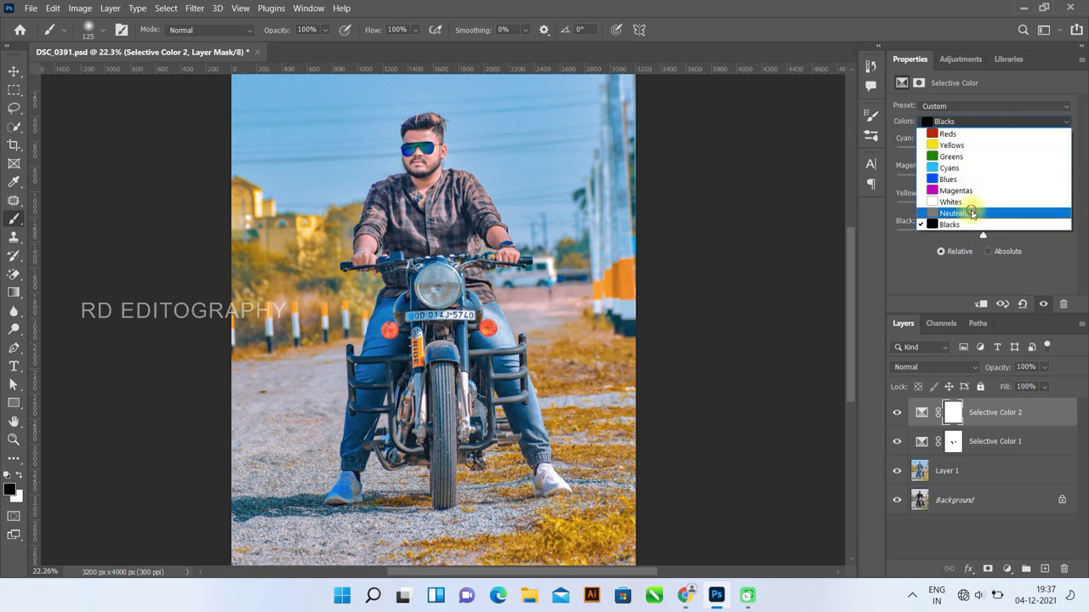
click(972, 214)
drag(980, 238, 986, 241)
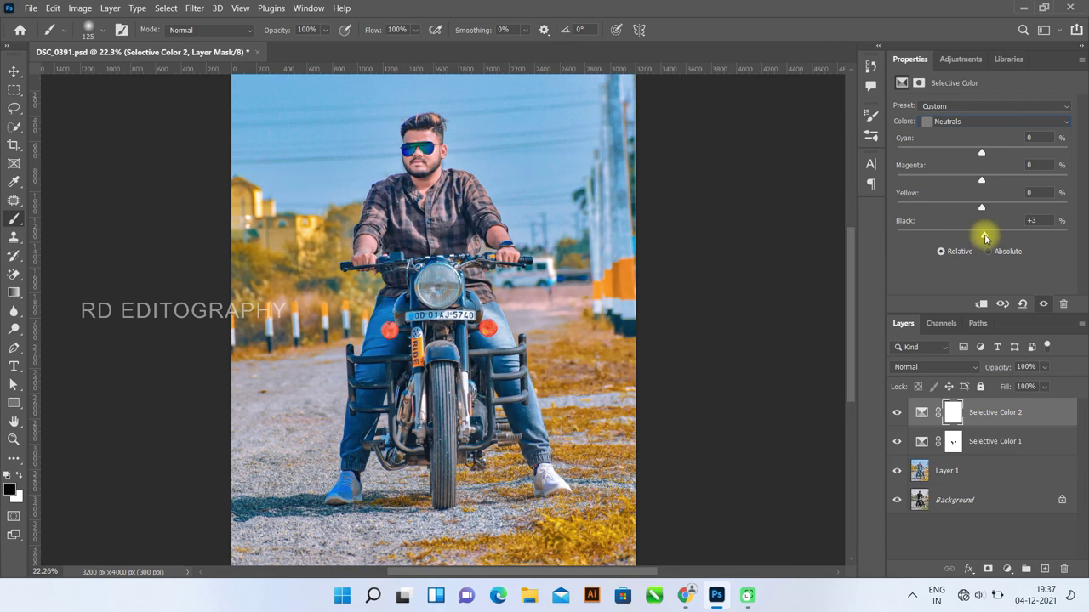
click(899, 414)
click(898, 414)
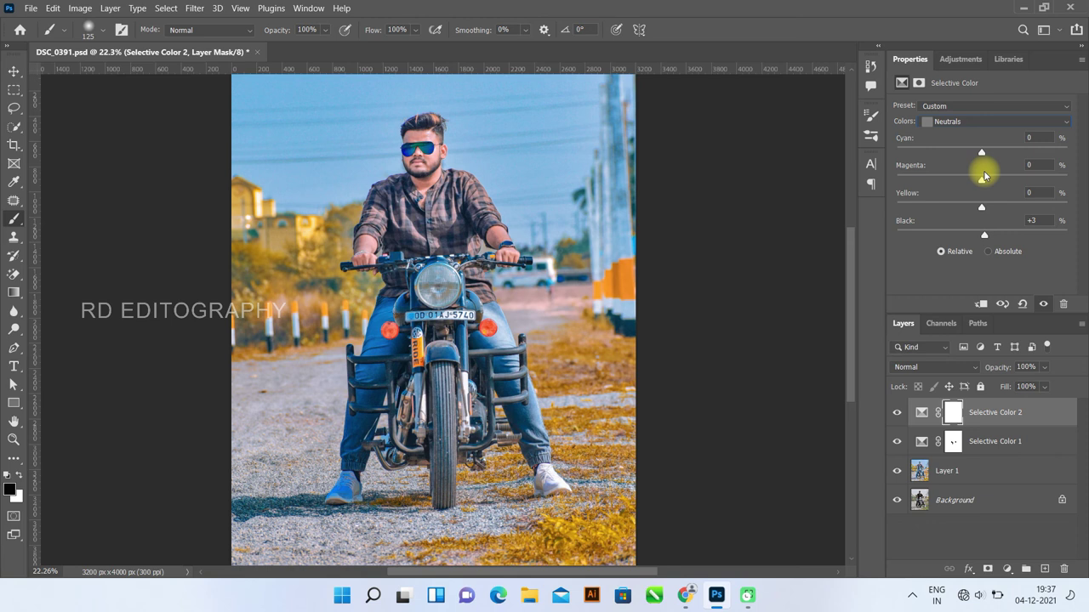
click(895, 413)
click(896, 414)
click(898, 414)
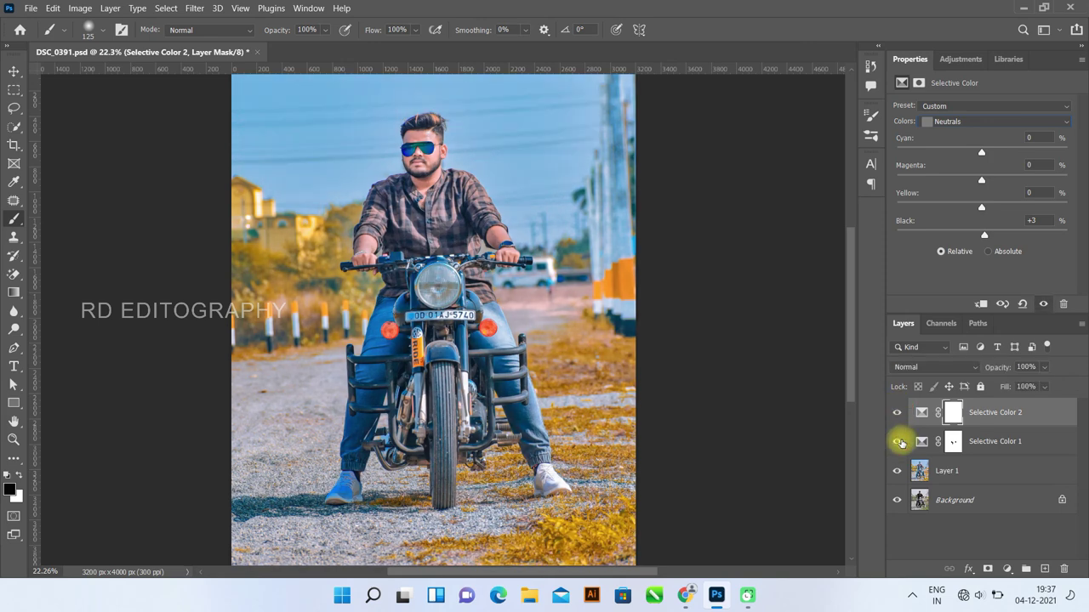
click(897, 471)
click(898, 473)
click(897, 473)
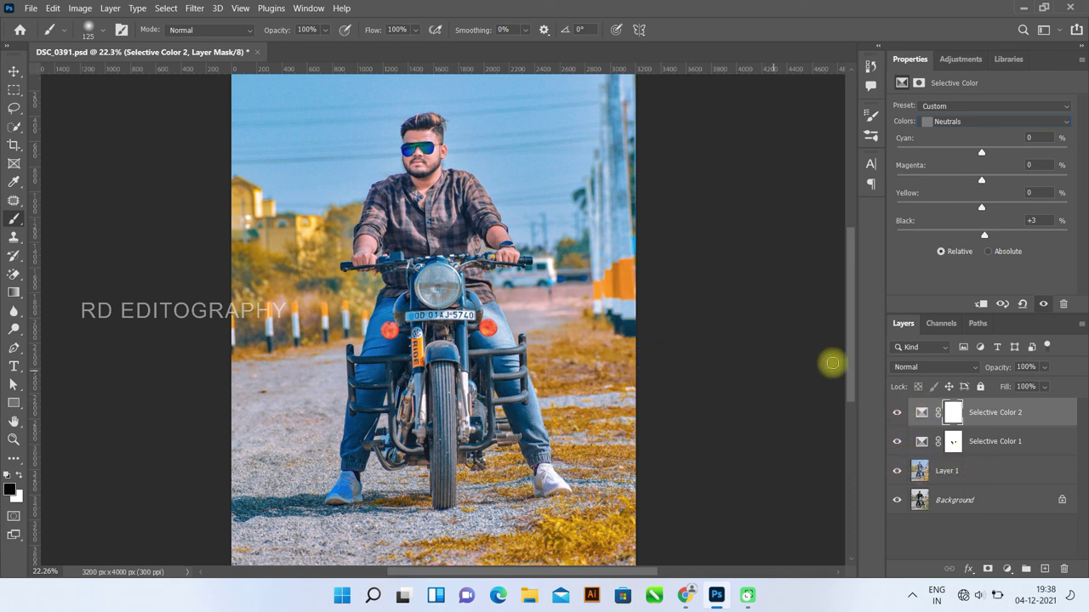
click(1018, 468)
click(1018, 412)
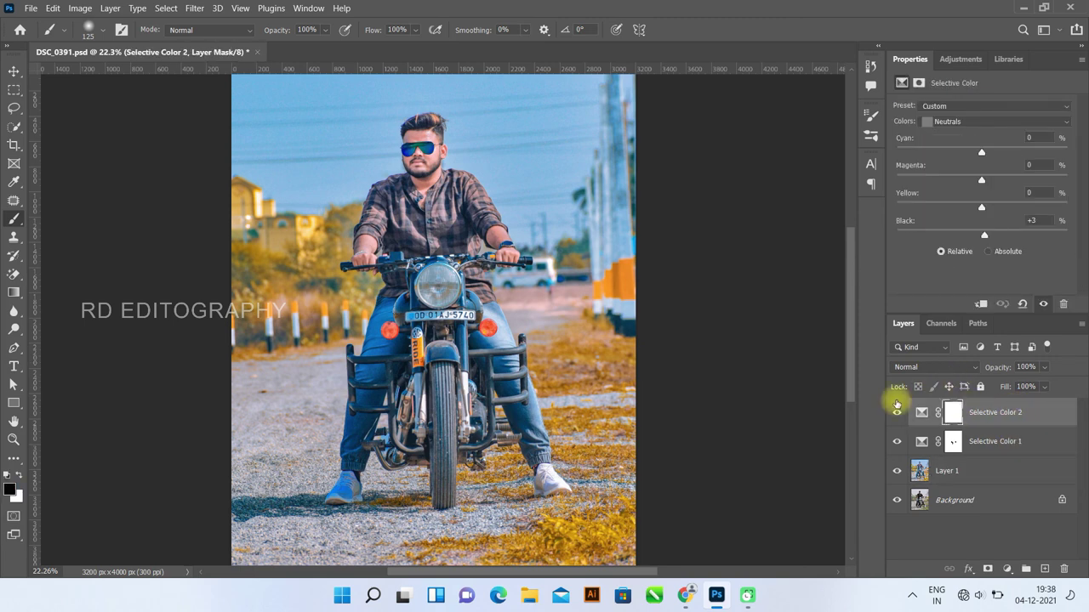
scroll(664, 343, down, 2)
scroll(663, 343, up, 1)
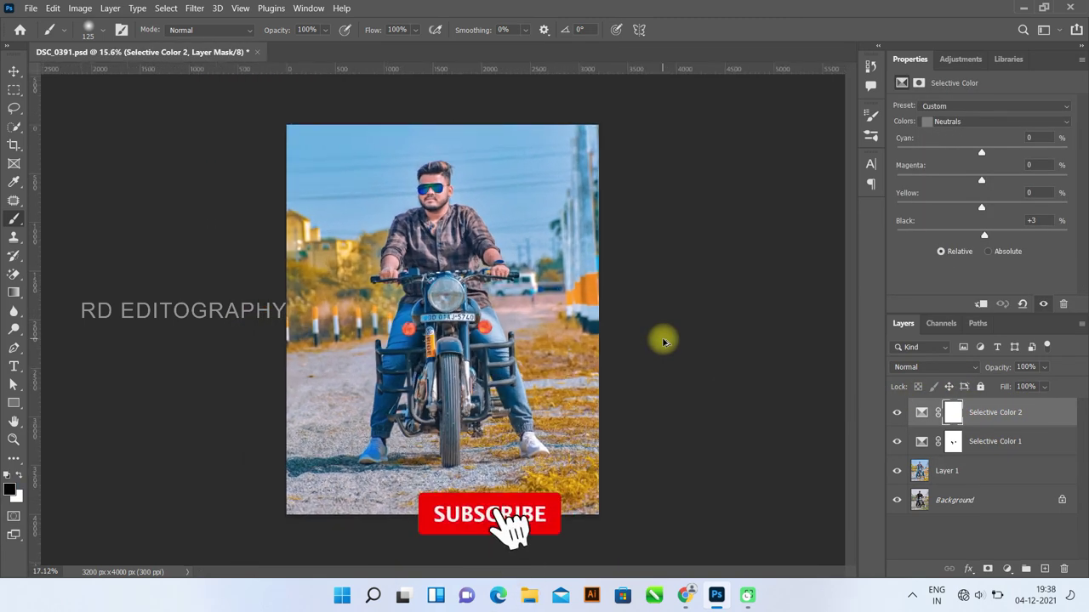
scroll(664, 343, up, 1)
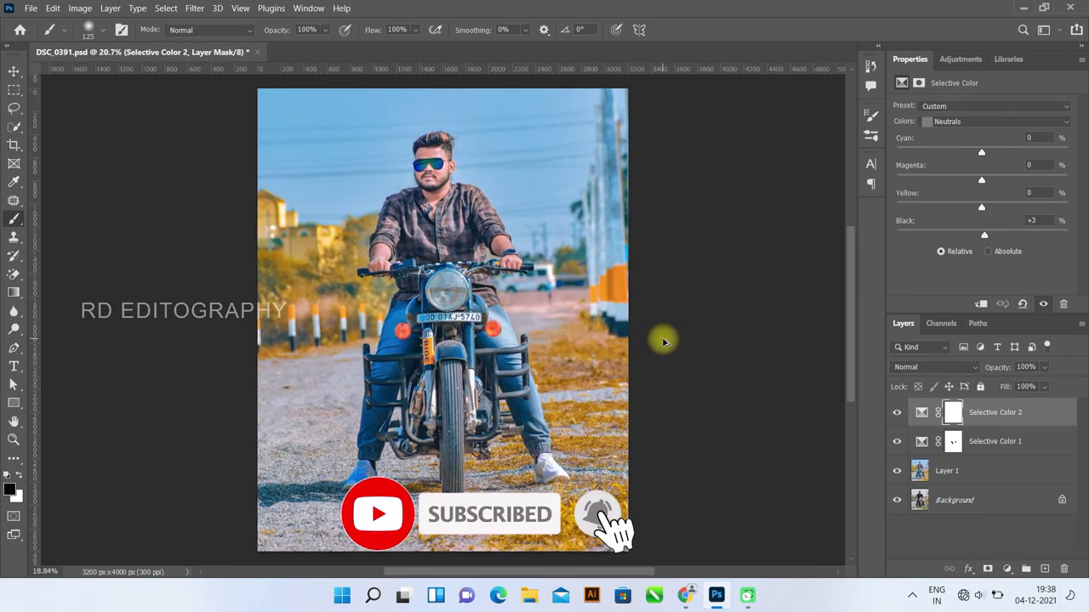
scroll(663, 343, up, 1)
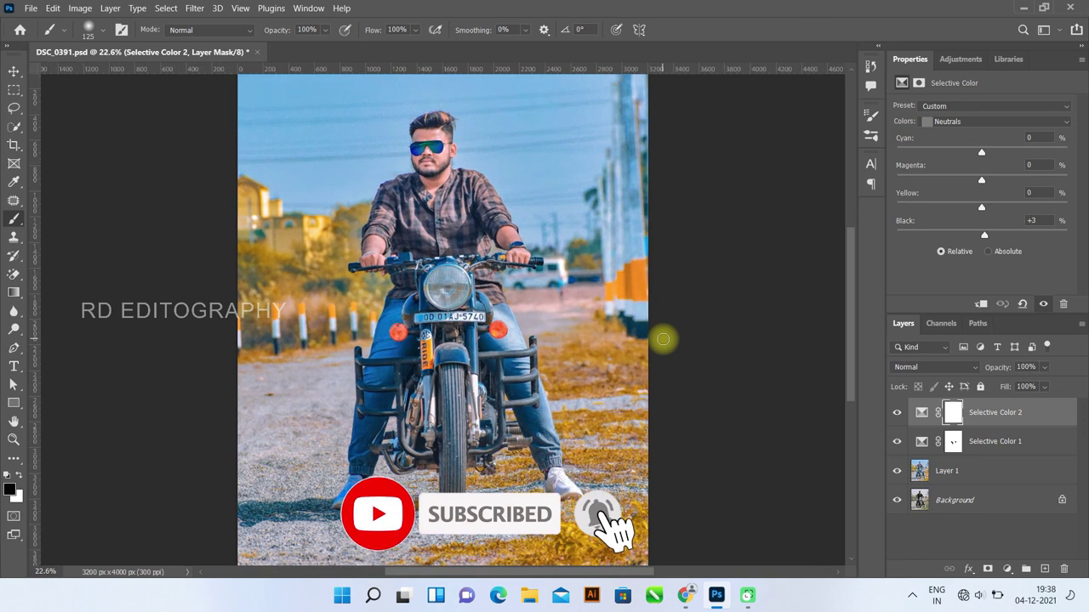